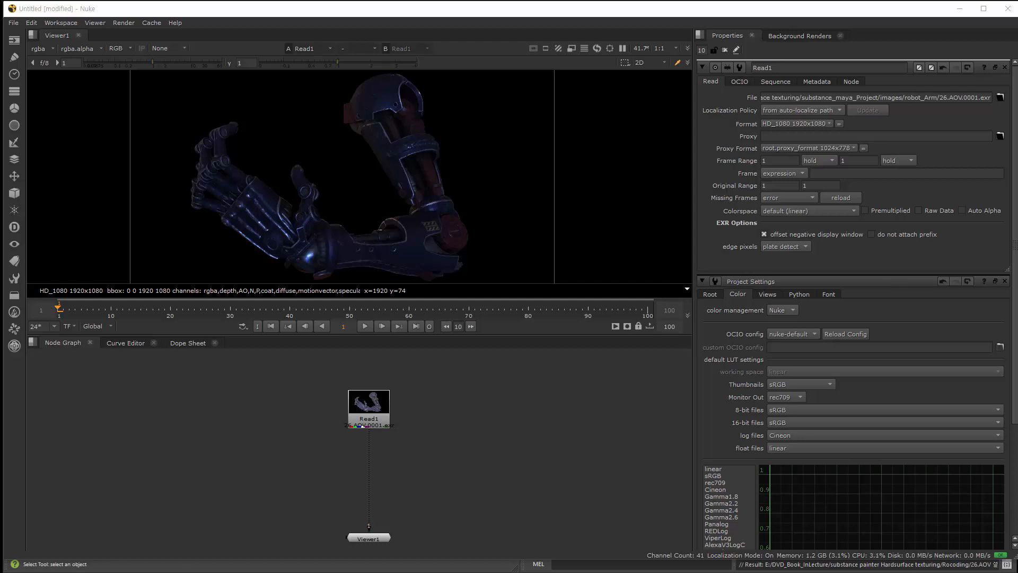
# Switch to Maya and examine the active AOVs in the Arnold render settings, from AO through specular.
pyautogui.hotkey('alt', 'Tab')
pyautogui.click(201, 14)
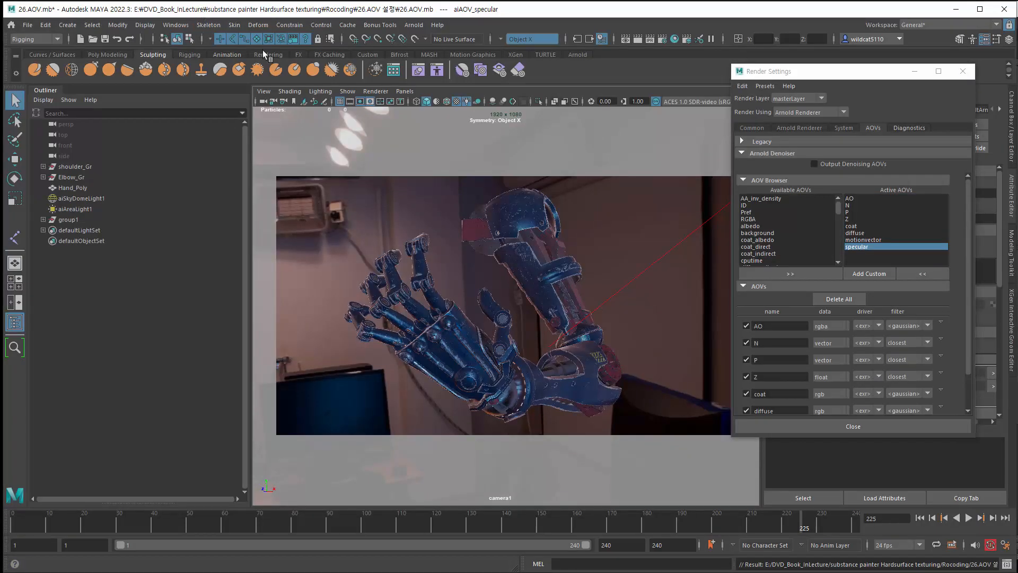
pyautogui.click(861, 199)
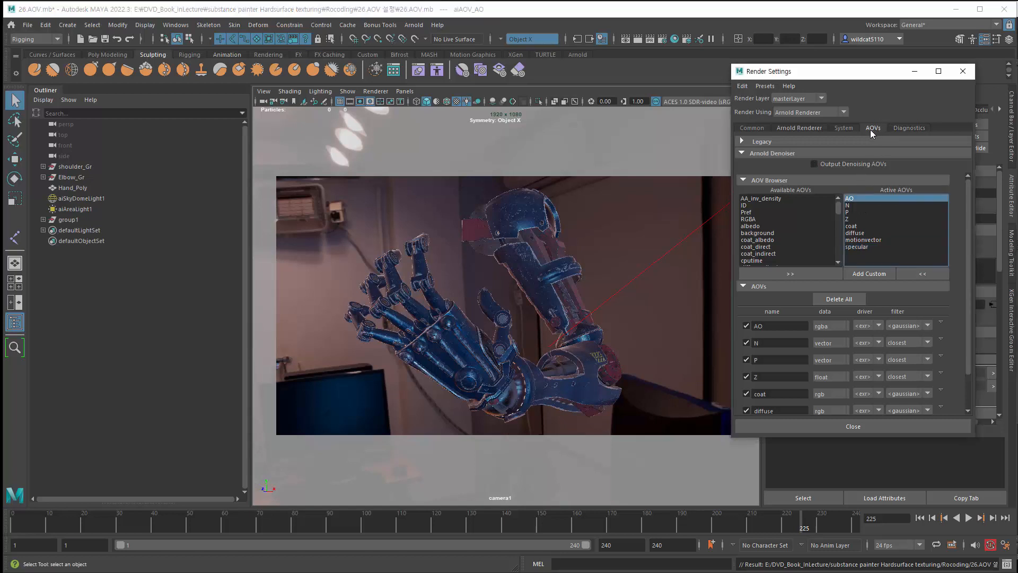
pyautogui.press('Down')
pyautogui.press('Down')
pyautogui.press('Down')
pyautogui.press('Down')
pyautogui.press('Down')
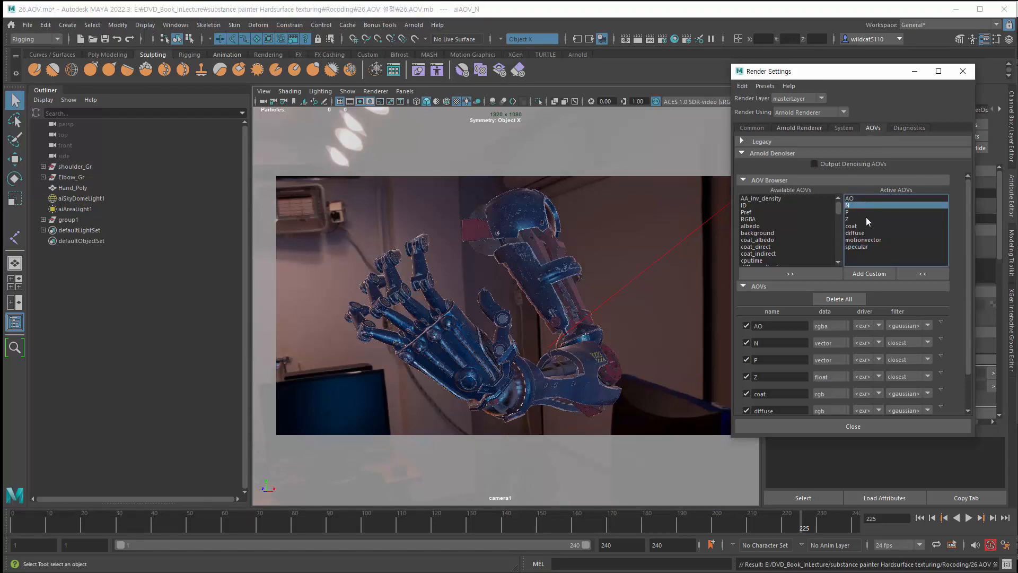
pyautogui.click(864, 199)
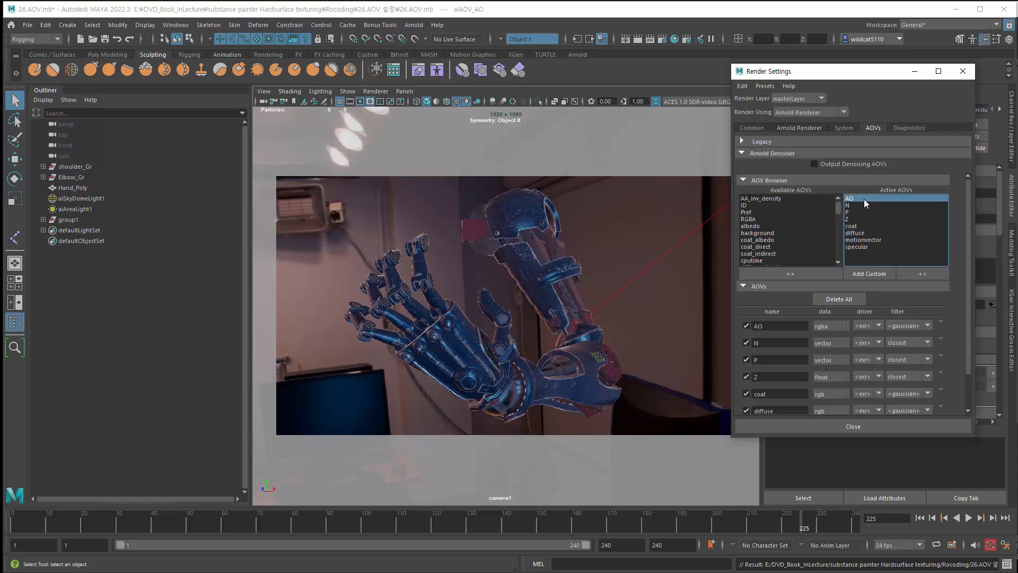
pyautogui.click(860, 227)
pyautogui.press('Down')
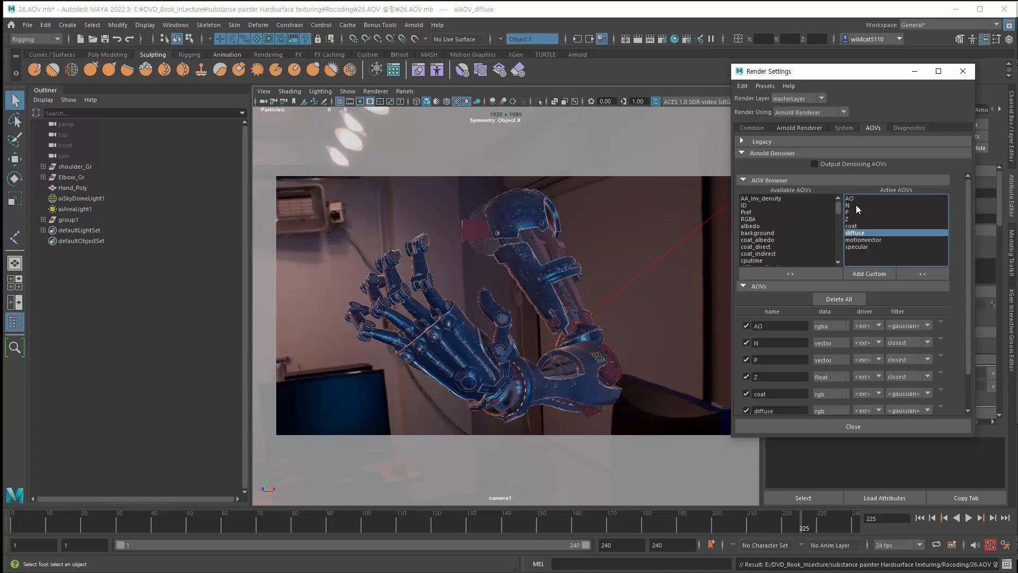
pyautogui.click(855, 204)
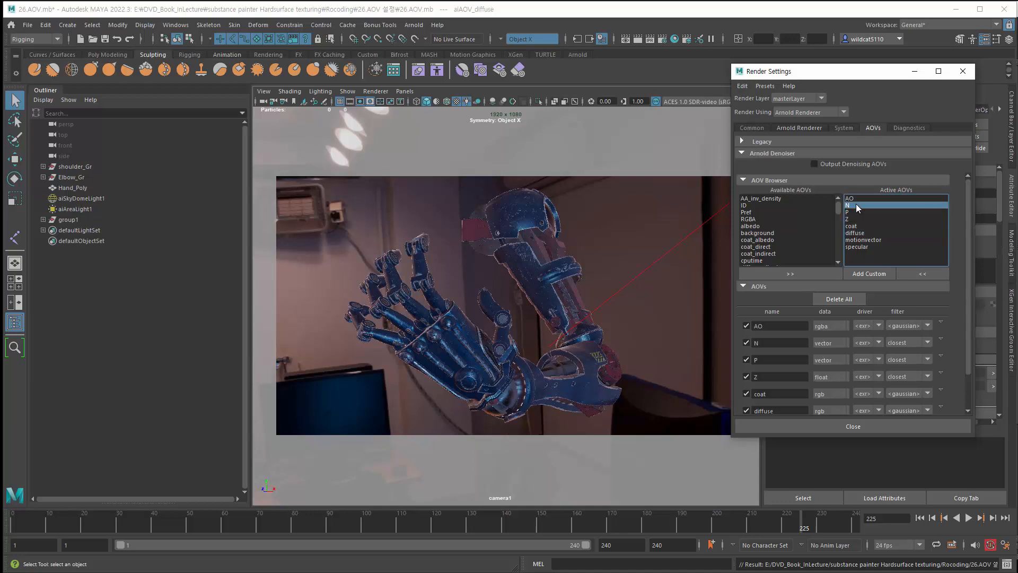
pyautogui.click(869, 247)
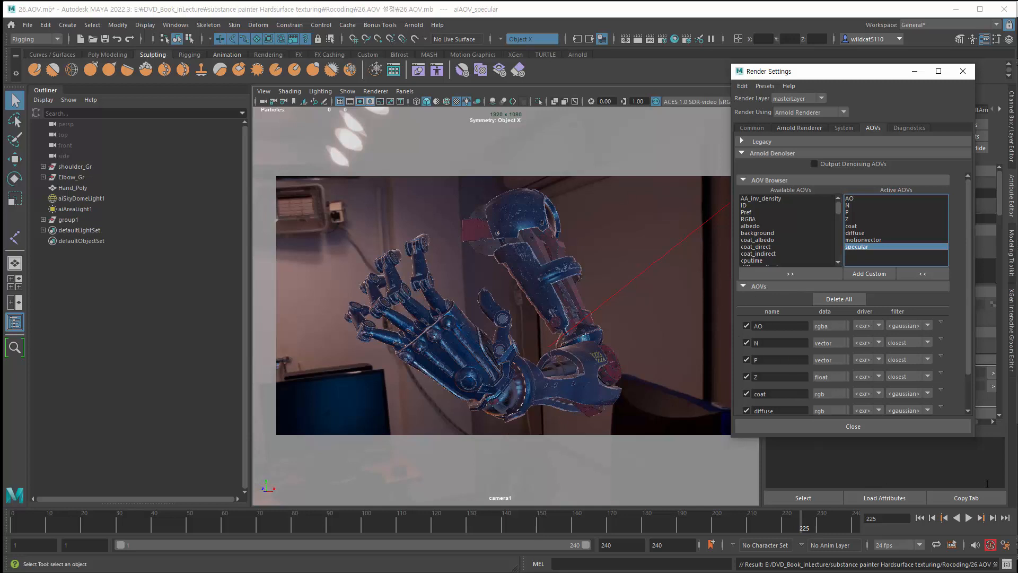
# Examine Maya's Color Management preferences, including the rendering space and the OCIO config path.
pyautogui.click(1005, 544)
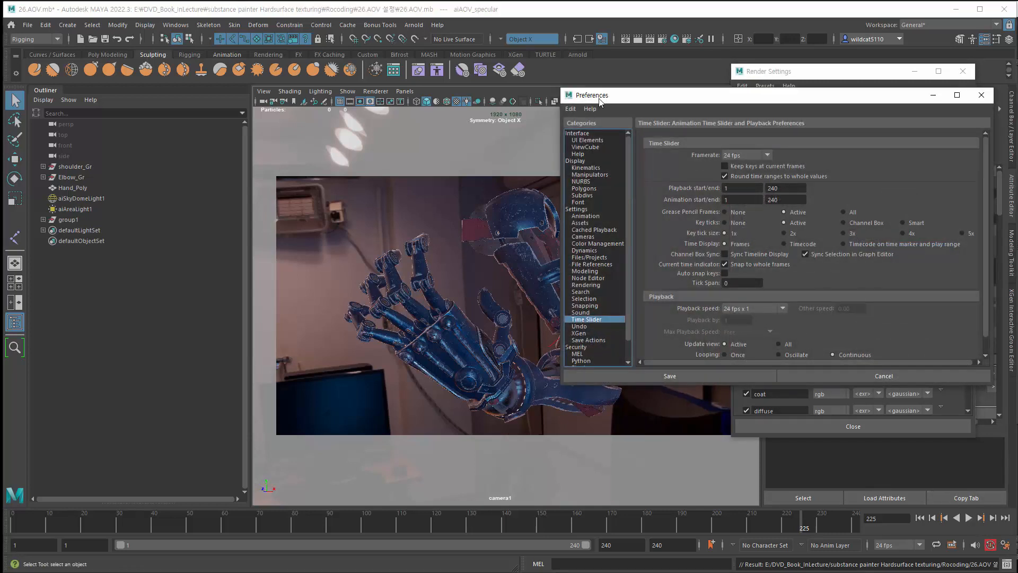
pyautogui.moveTo(594, 98); pyautogui.dragTo(324, 94)
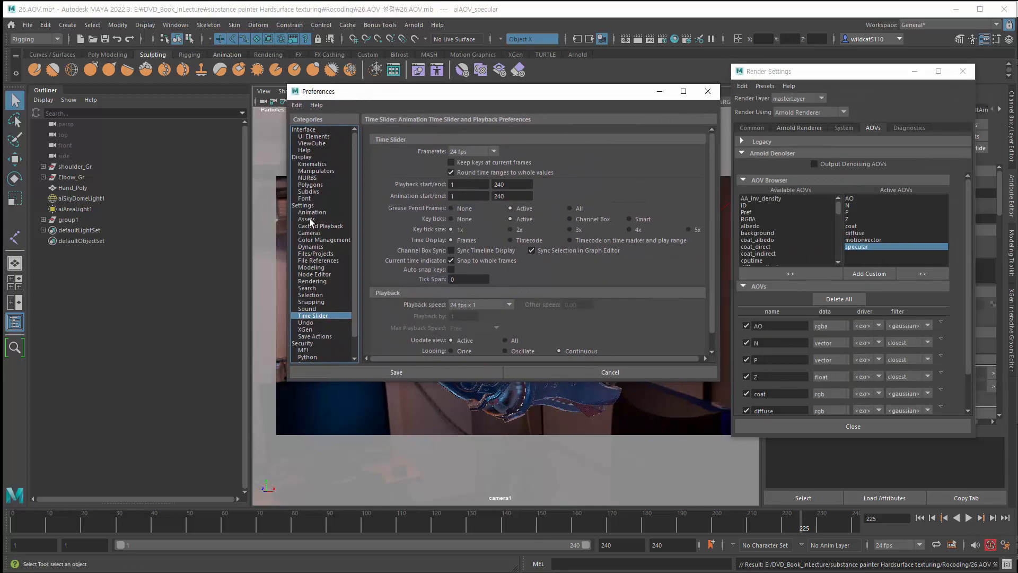
pyautogui.click(306, 206)
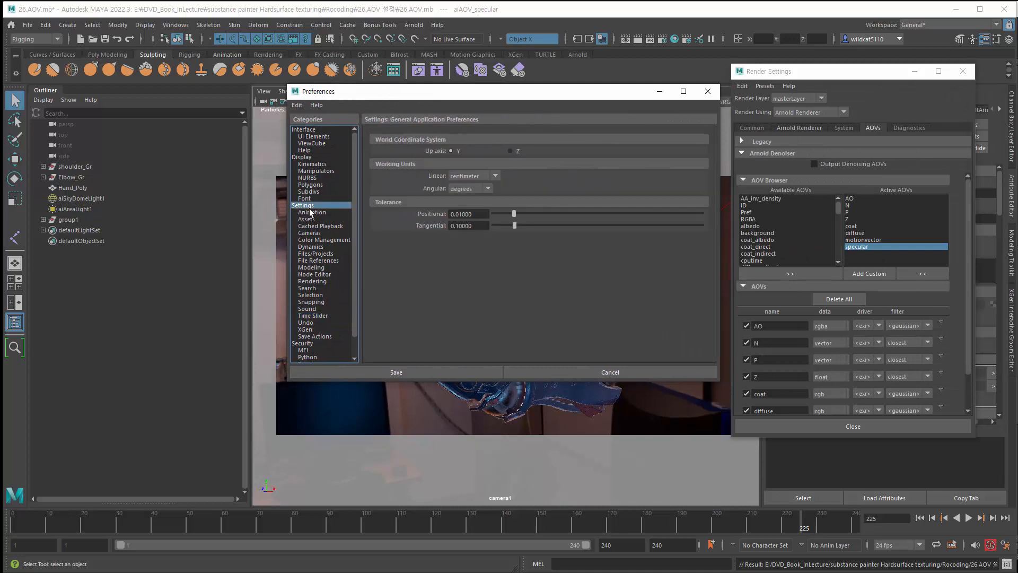
pyautogui.click(321, 240)
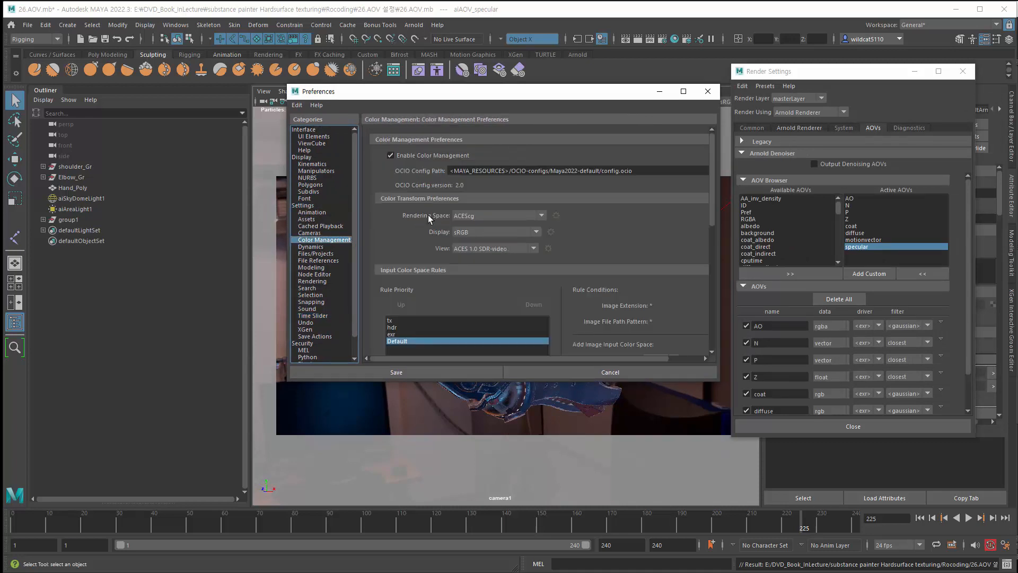
pyautogui.click(481, 171)
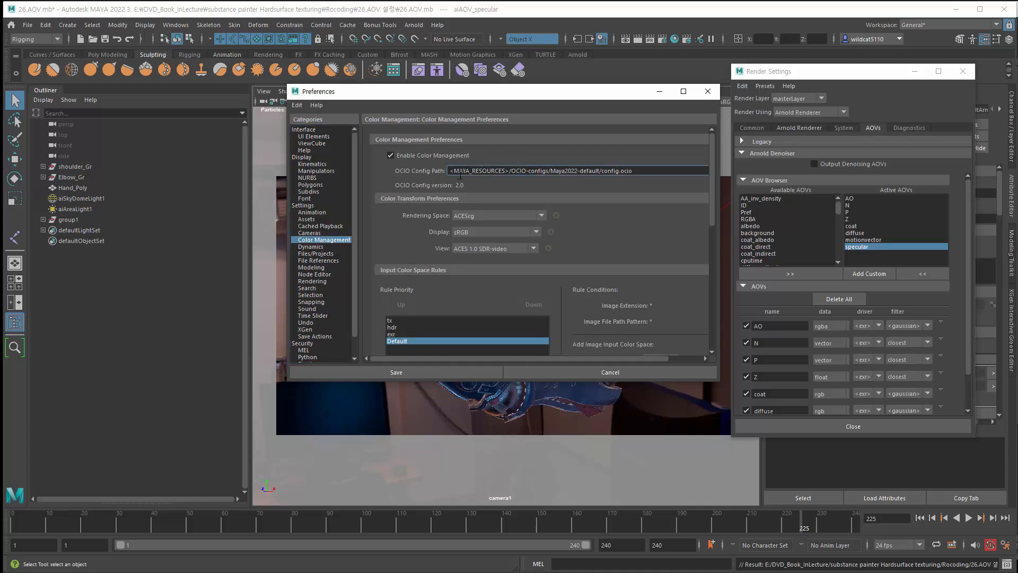
pyautogui.moveTo(461, 176); pyautogui.dragTo(631, 171)
pyautogui.hotkey('ctrl', 'a')
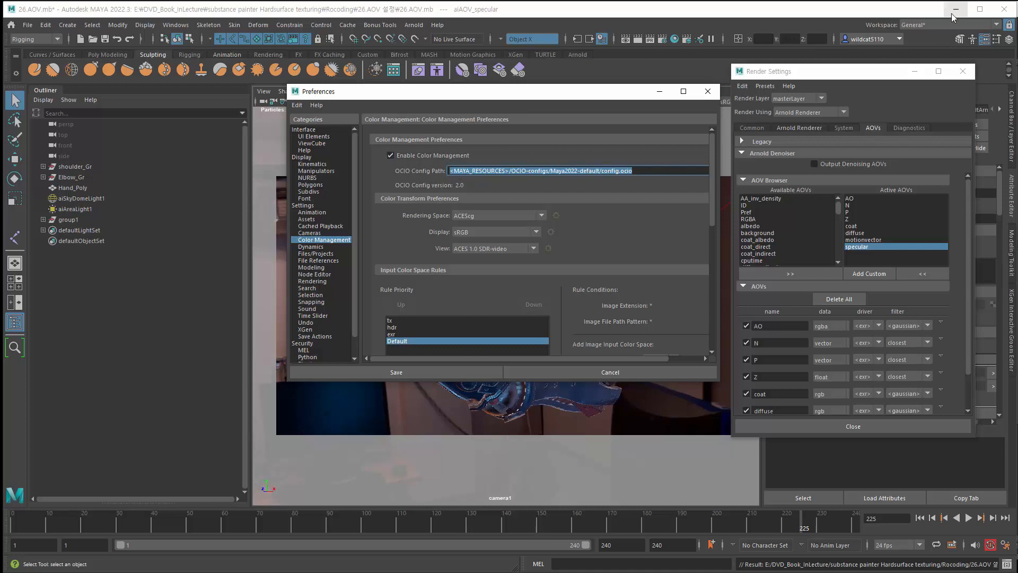
pyautogui.click(659, 91)
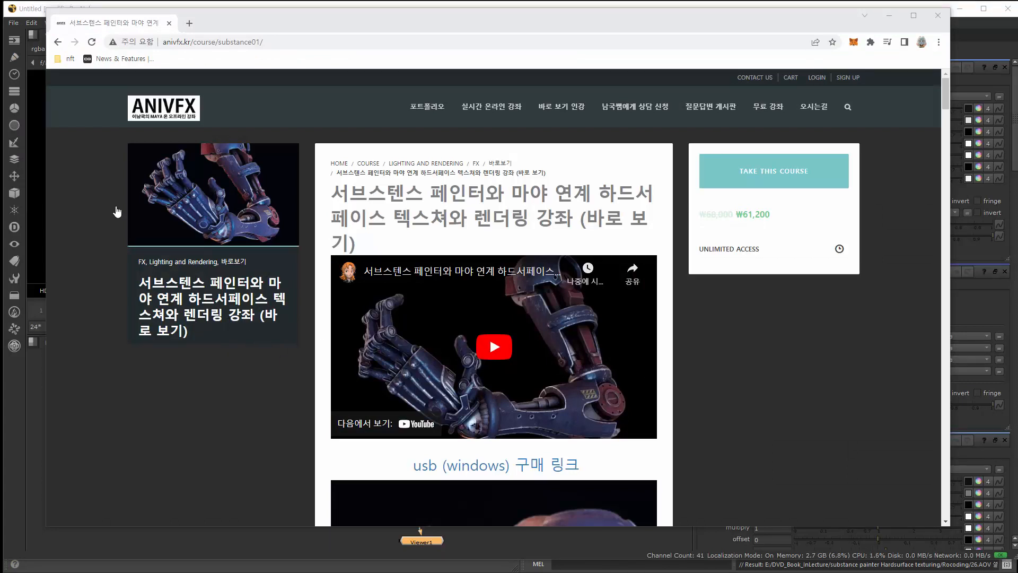
# Return to Nuke and view the output of the robot arm's Read1 node.
pyautogui.click(59, 42)
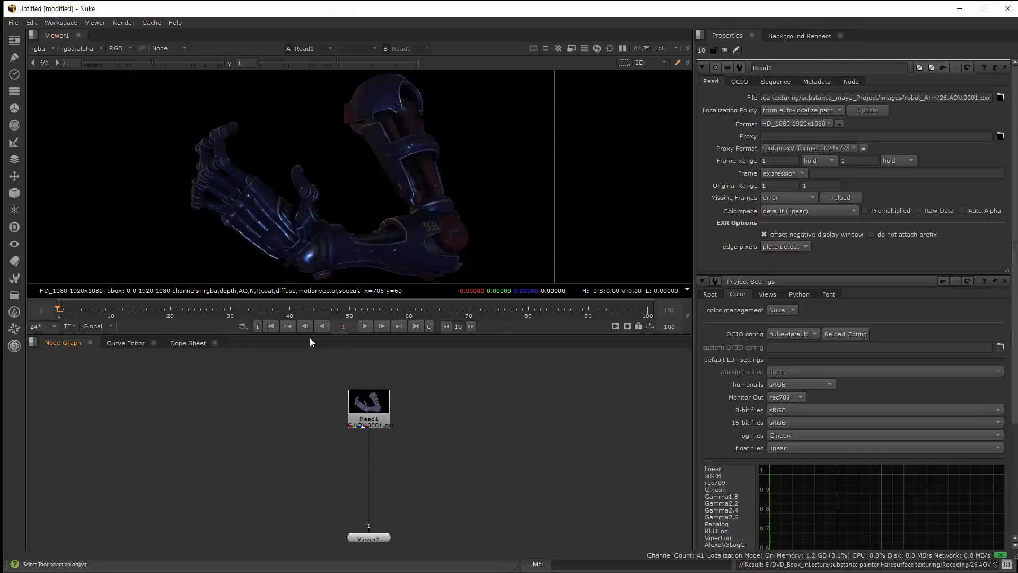
pyautogui.moveTo(360, 416); pyautogui.dragTo(361, 429)
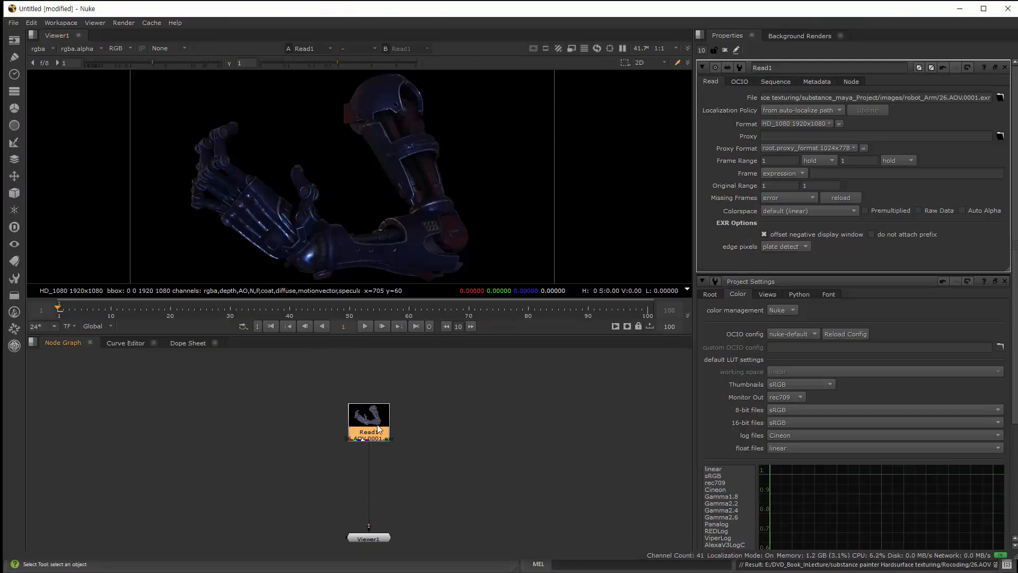
pyautogui.click(522, 436)
pyautogui.click(376, 422)
pyautogui.press('1')
pyautogui.click(369, 428)
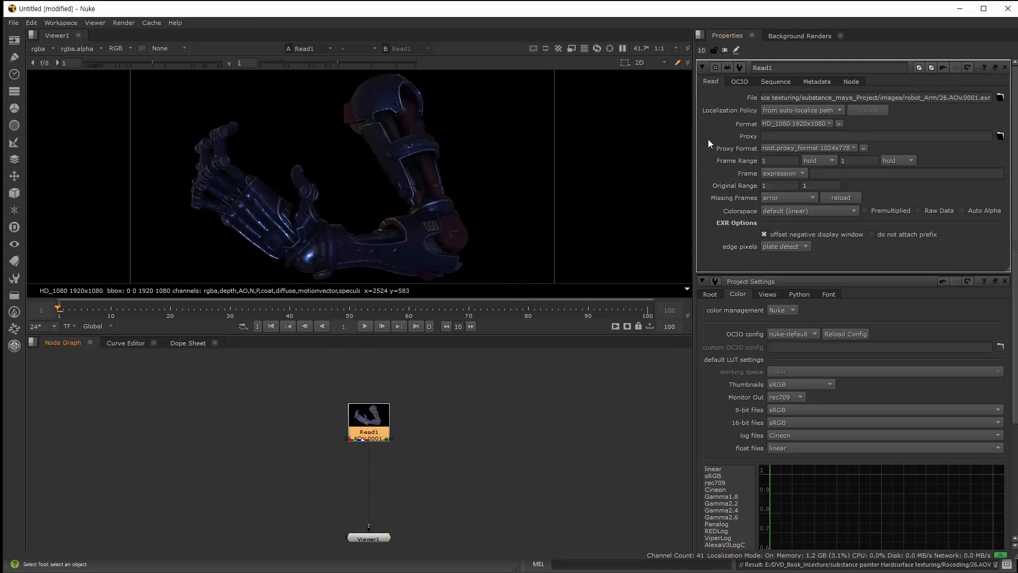
pyautogui.click(489, 434)
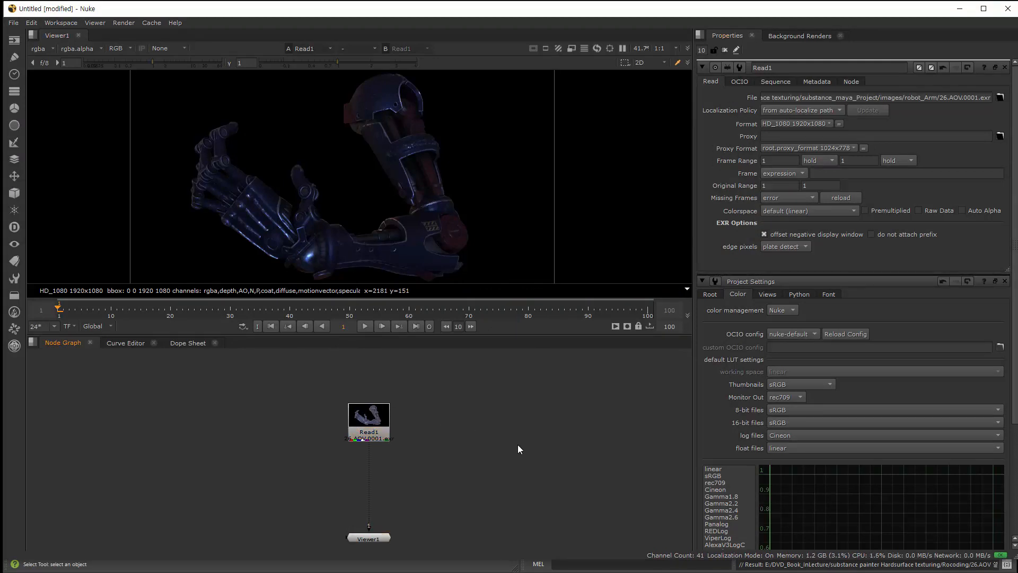
# Set the project's color management to OCIO with the aces_1.1 config.
pyautogui.press('s')
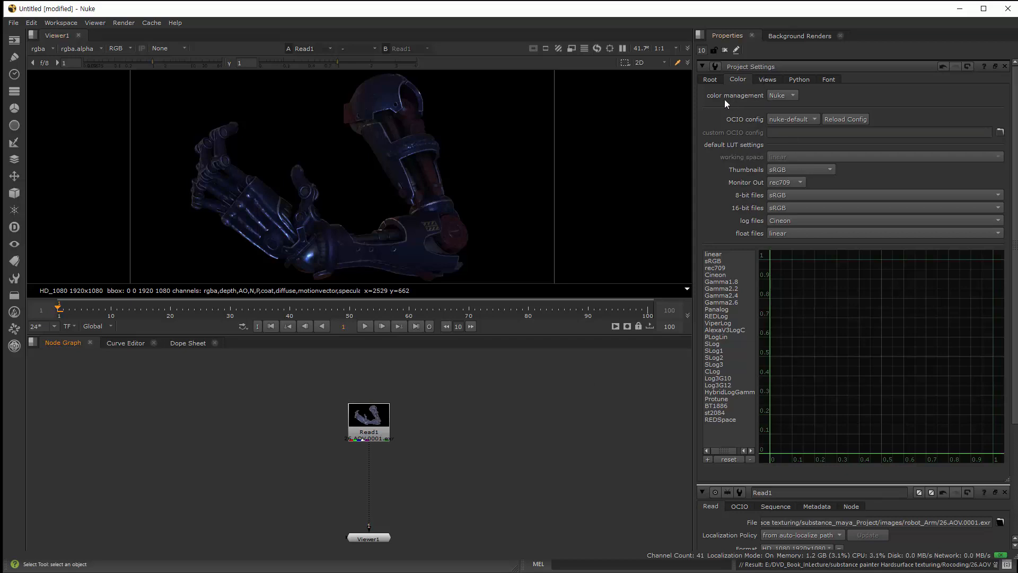
pyautogui.click(784, 106)
pyautogui.click(787, 128)
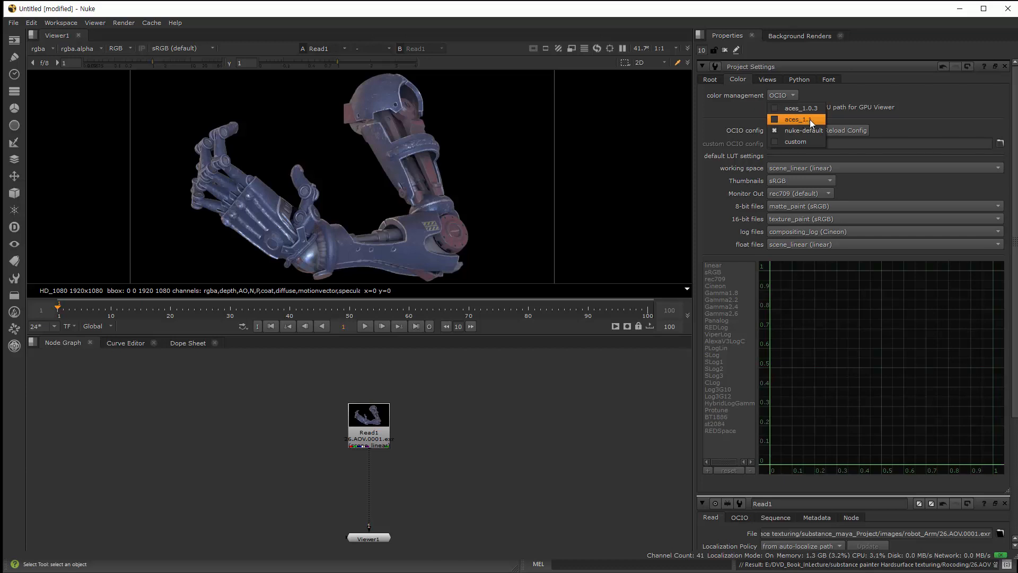
pyautogui.click(810, 120)
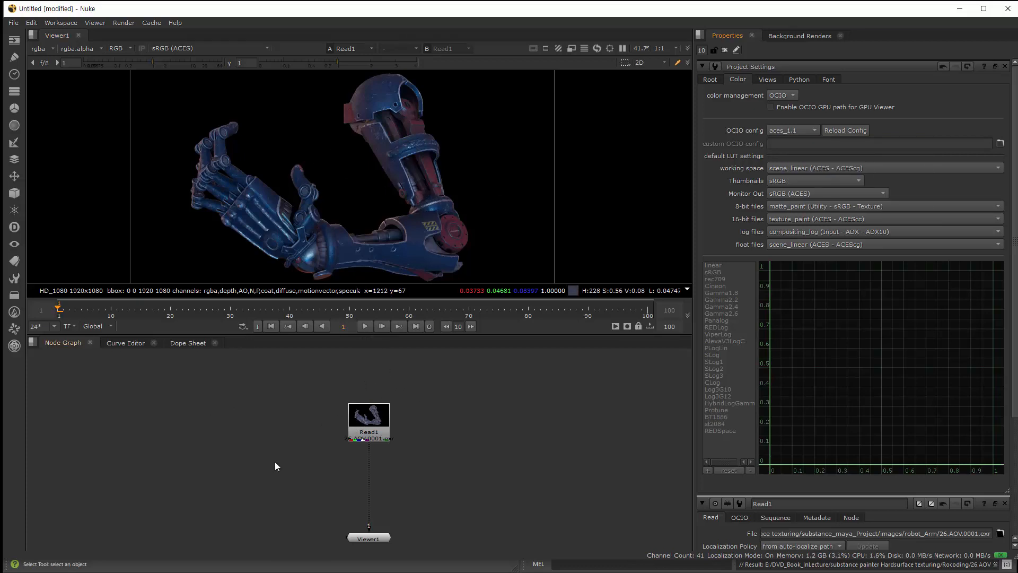
# Shift the Read1 and Viewer1 nodes leftward in the node graph, keeping the viewer directly below the Read node.
pyautogui.moveTo(368, 418); pyautogui.dragTo(394, 407)
pyautogui.click(276, 412)
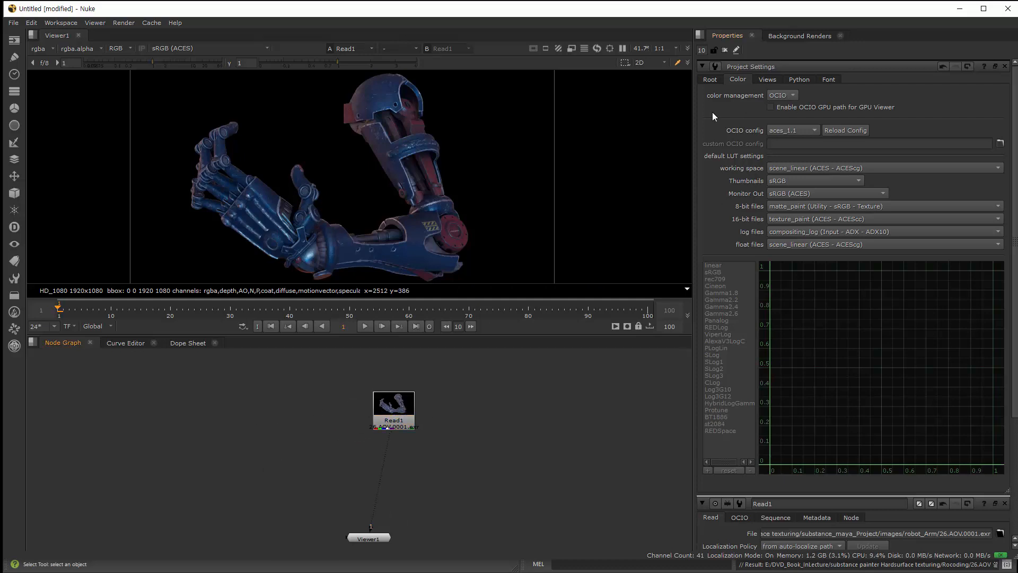
pyautogui.click(778, 98)
pyautogui.moveTo(398, 412); pyautogui.dragTo(345, 407)
pyautogui.click(180, 456)
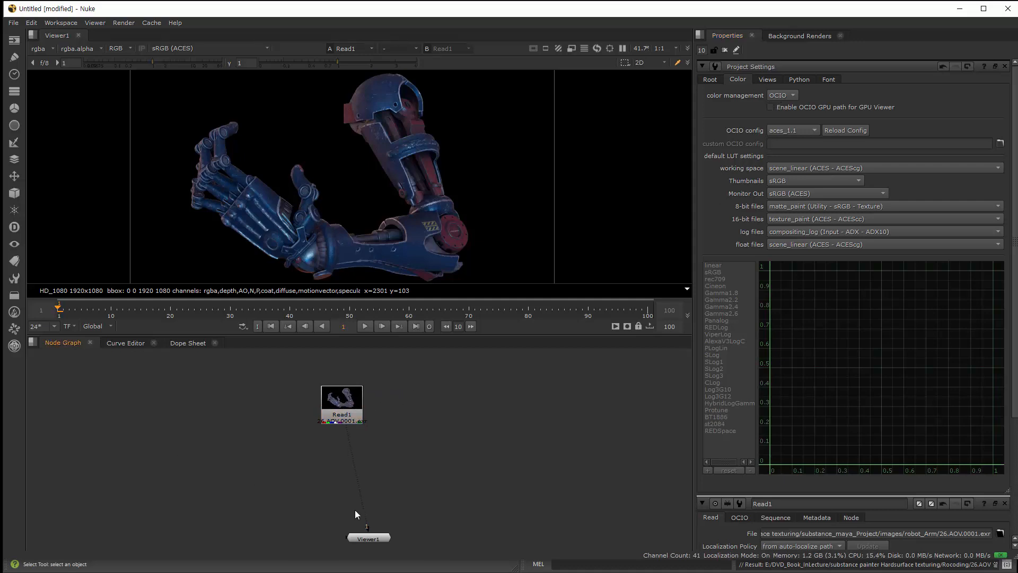
pyautogui.moveTo(358, 540); pyautogui.dragTo(327, 540)
# Add a Shuffle node fed by Read1 and set its input layer to diffuse.
pyautogui.click(281, 498)
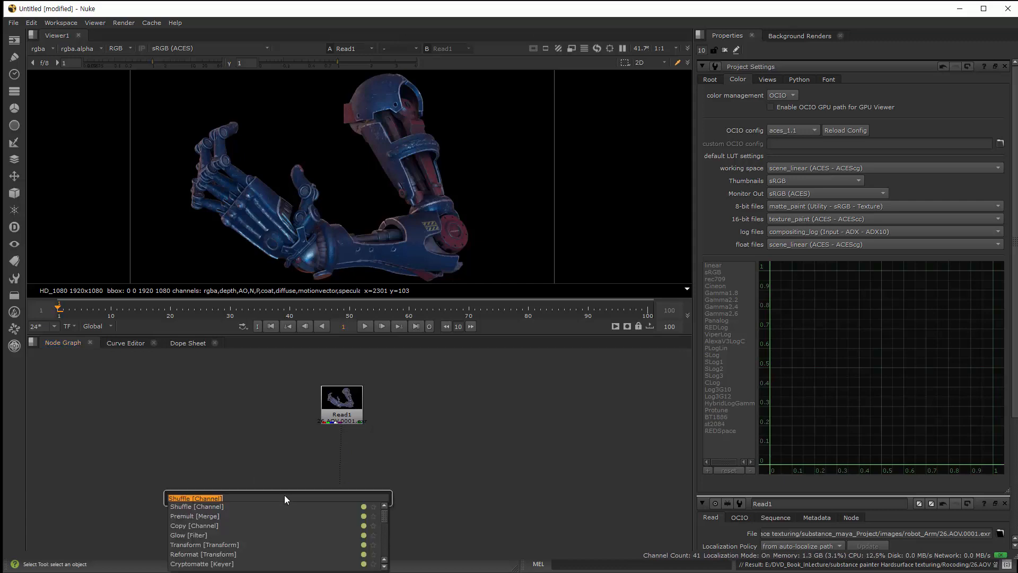
pyautogui.press('Return')
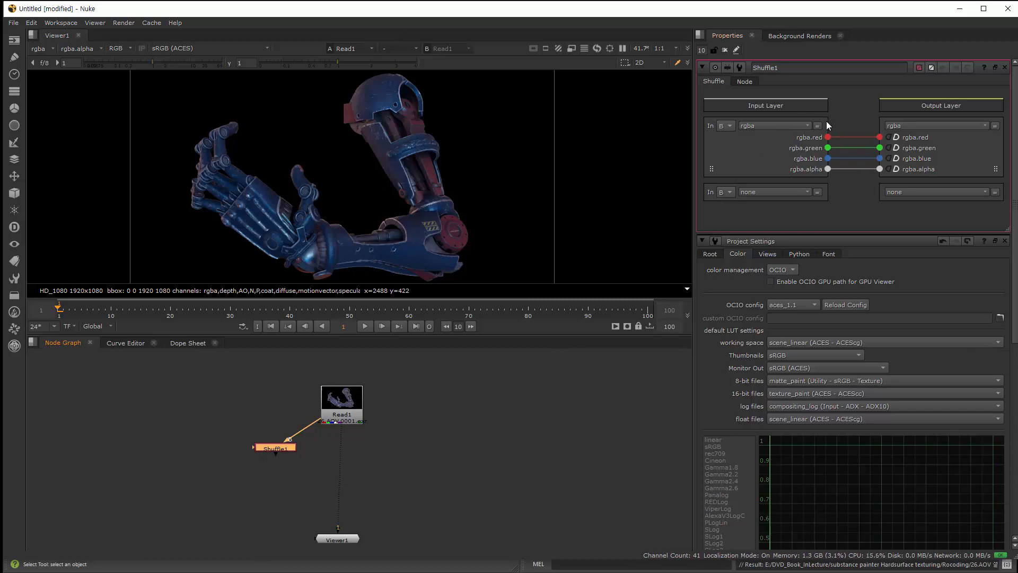
pyautogui.click(39, 48)
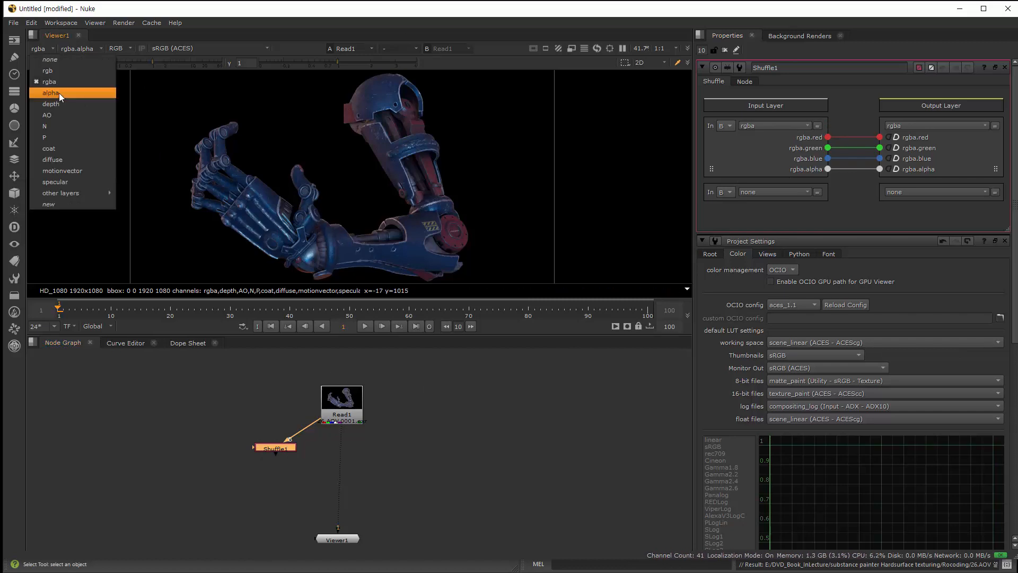
pyautogui.click(251, 454)
pyautogui.click(271, 448)
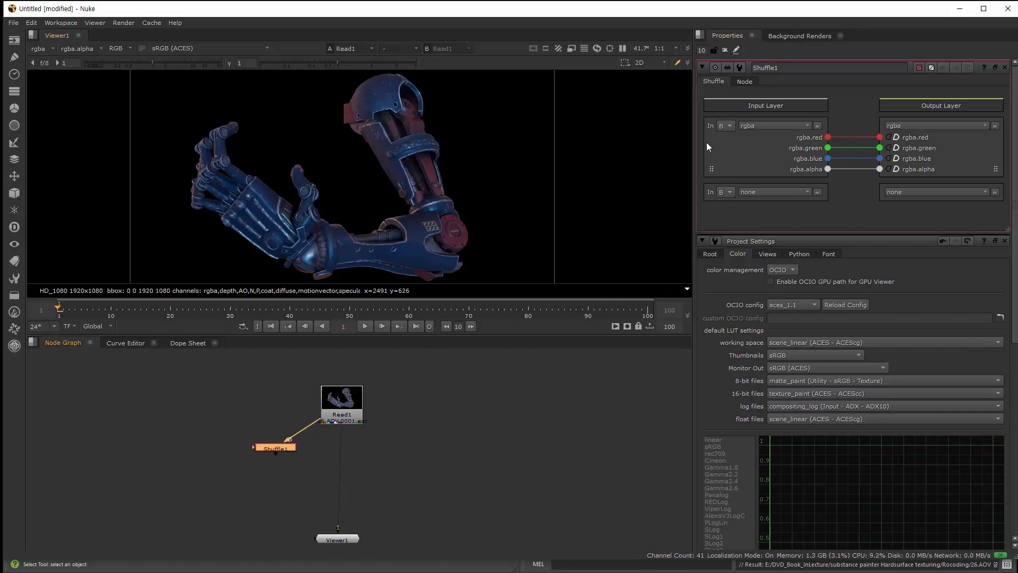
pyautogui.click(779, 128)
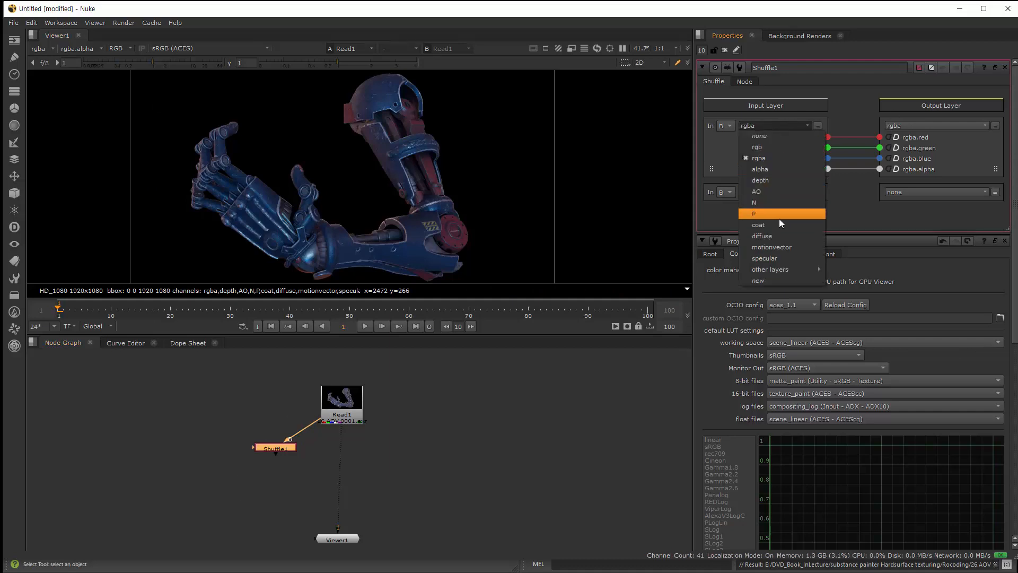
pyautogui.click(775, 236)
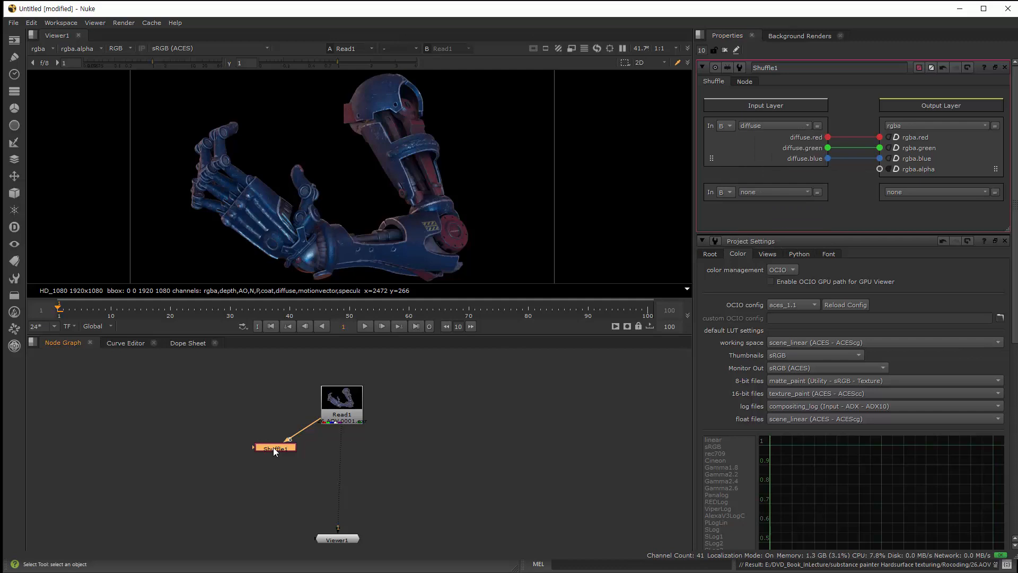
# Show the diffuse Shuffle node in the viewer, rename it Diffuse and place it lower left of Read1.
pyautogui.press('1')
pyautogui.doubleClick(774, 67)
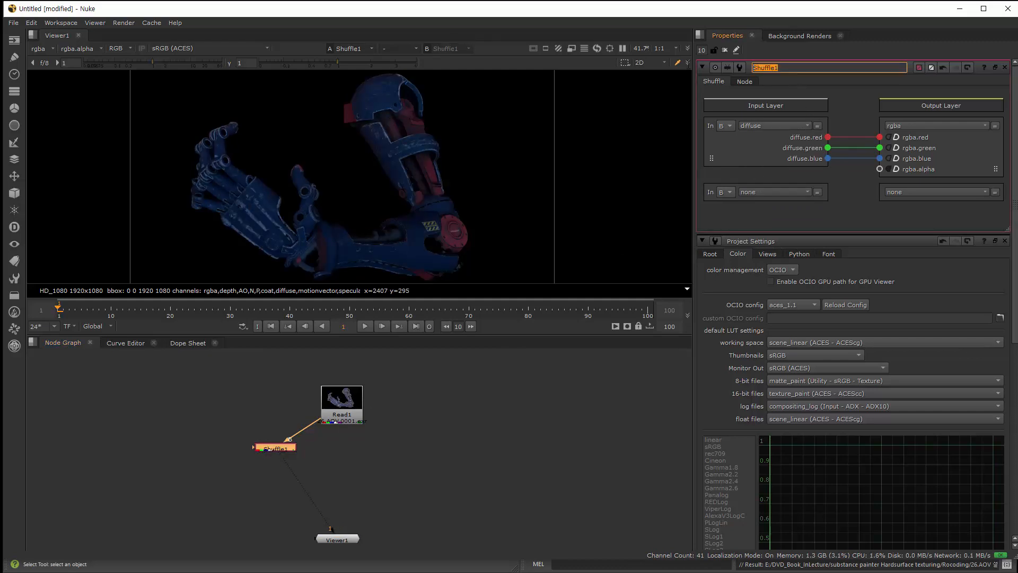
pyautogui.write('Diffuse')
pyautogui.press('Return')
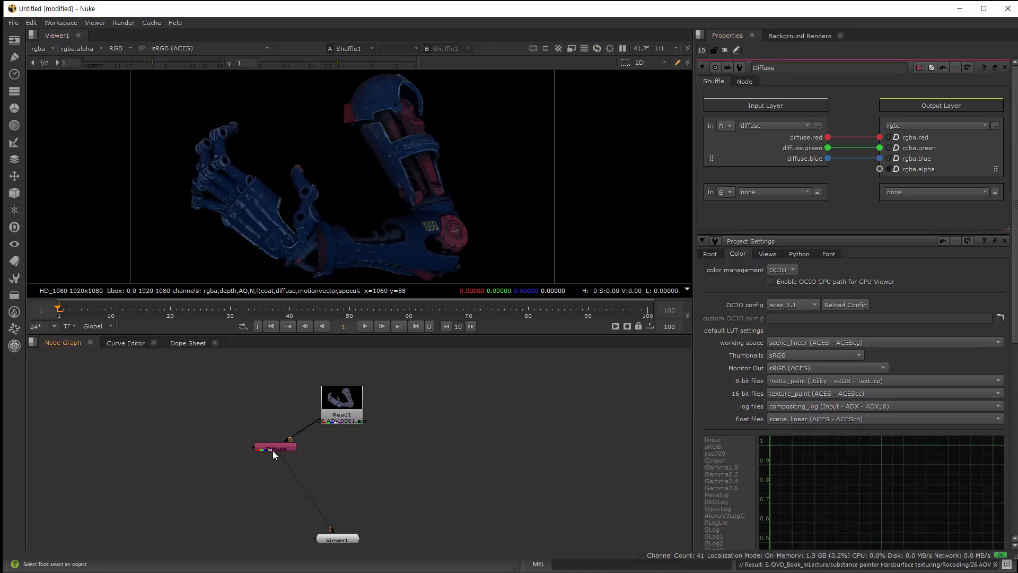
pyautogui.moveTo(272, 450); pyautogui.dragTo(245, 458)
# Add a second Shuffle node directly below Read1, connected to it, with specular as the input layer.
pyautogui.press('Tab')
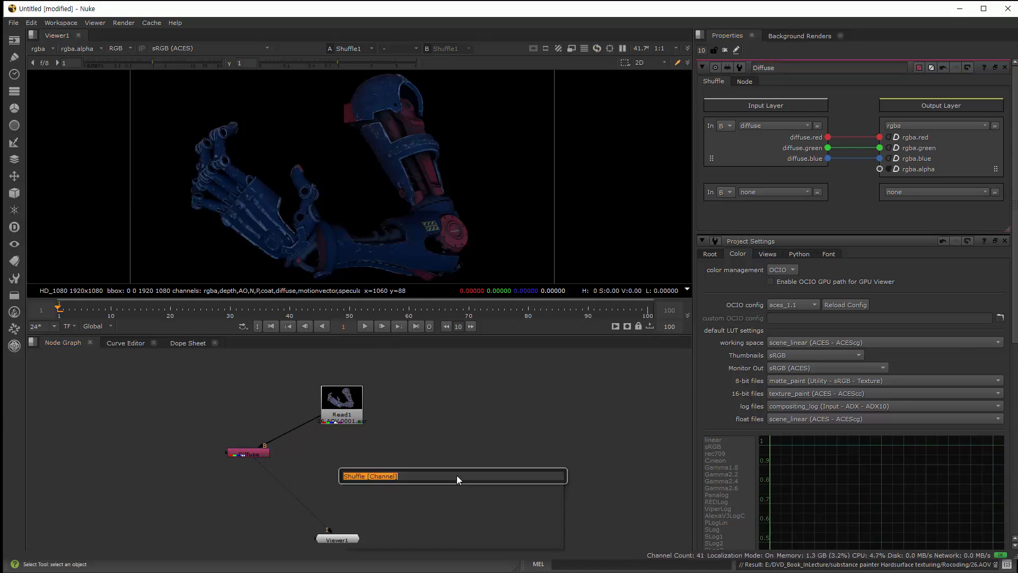
pyautogui.write('shuffle')
pyautogui.press('Return')
pyautogui.moveTo(443, 476); pyautogui.dragTo(342, 417)
pyautogui.click(759, 126)
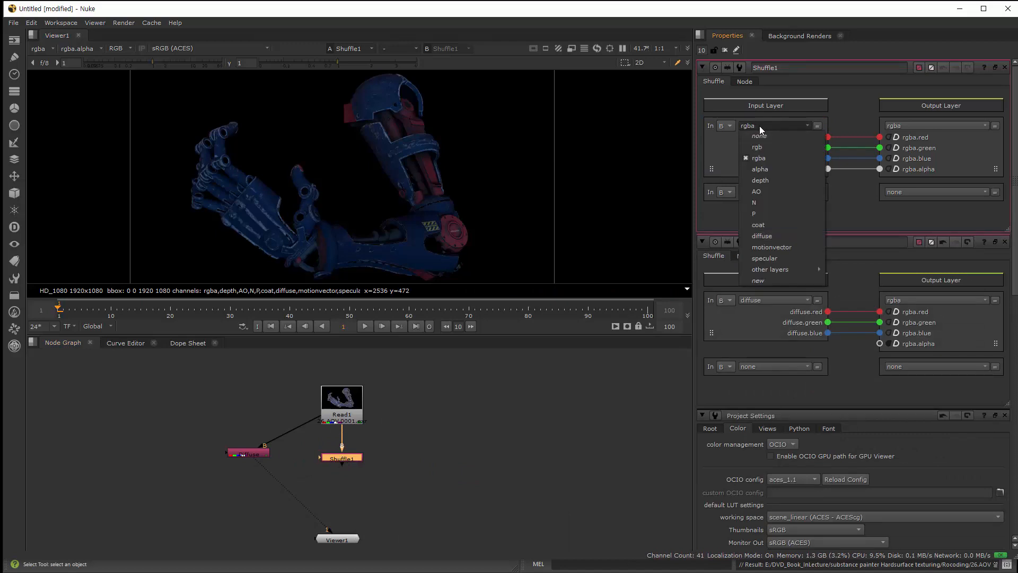
pyautogui.click(772, 258)
# Rename the specular Shuffle node as Sp.
pyautogui.click(422, 444)
pyautogui.doubleClick(339, 457)
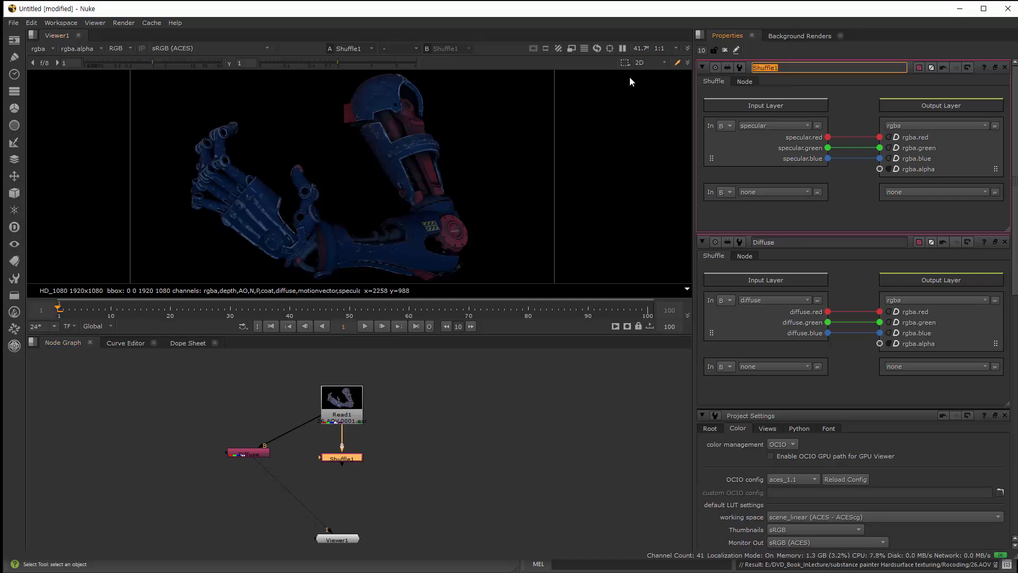
pyautogui.write('Sp')
pyautogui.click(507, 414)
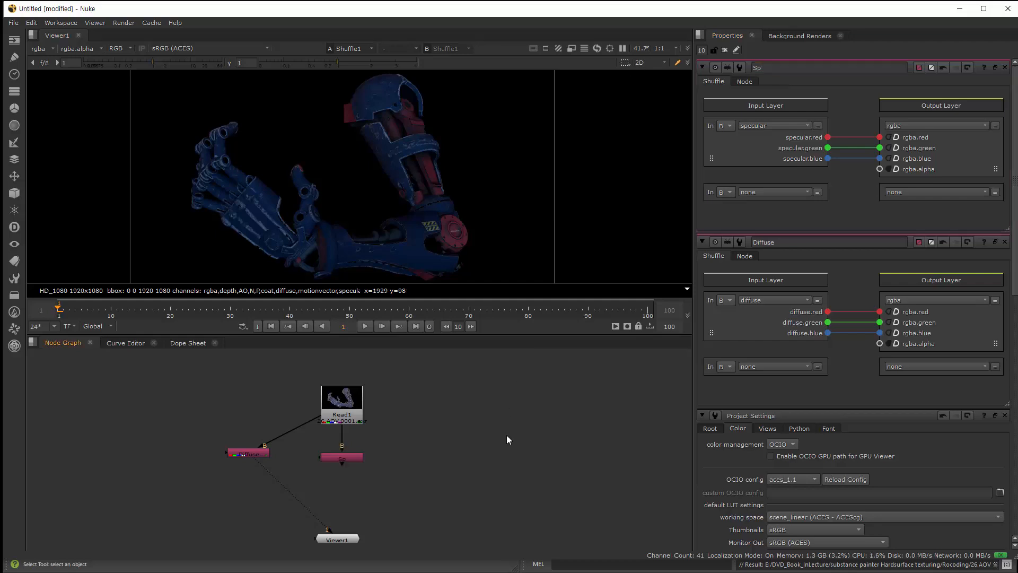
# Add a third Shuffle node to the right of Sp, fed by Read1, with coat as its input layer.
pyautogui.press('Tab')
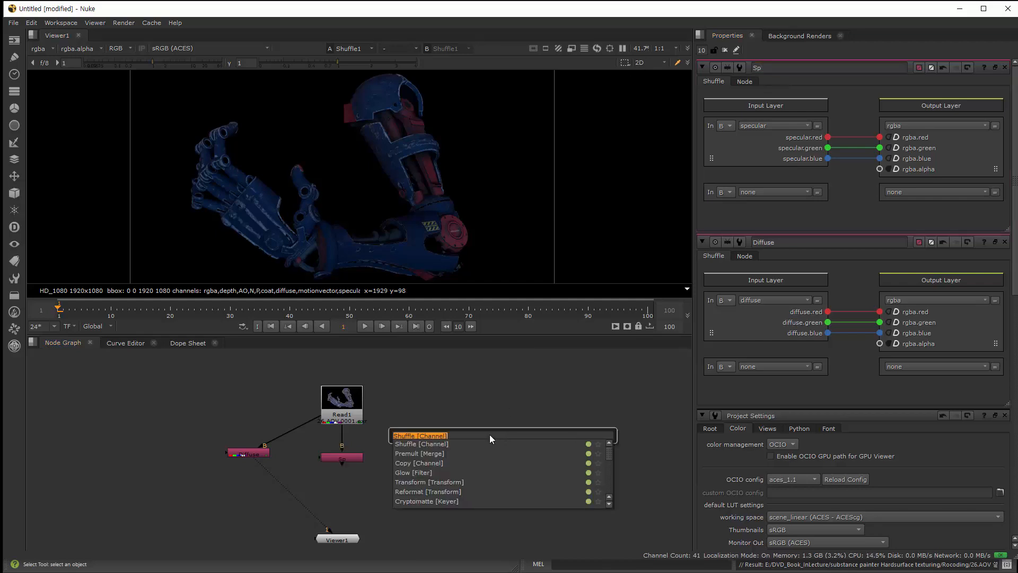
pyautogui.click(419, 440)
pyautogui.moveTo(493, 421); pyautogui.dragTo(352, 406)
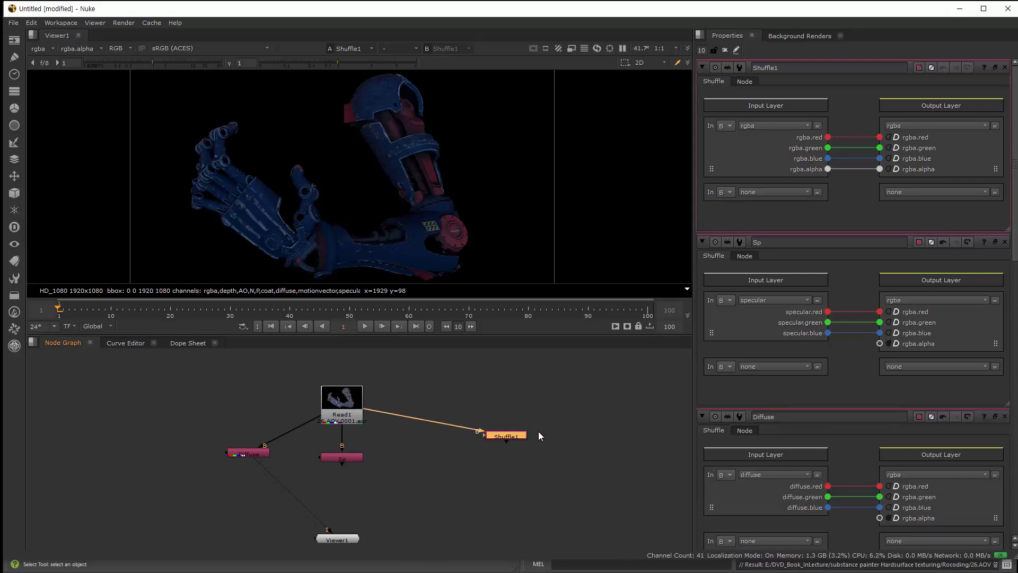
pyautogui.moveTo(505, 435); pyautogui.dragTo(462, 454)
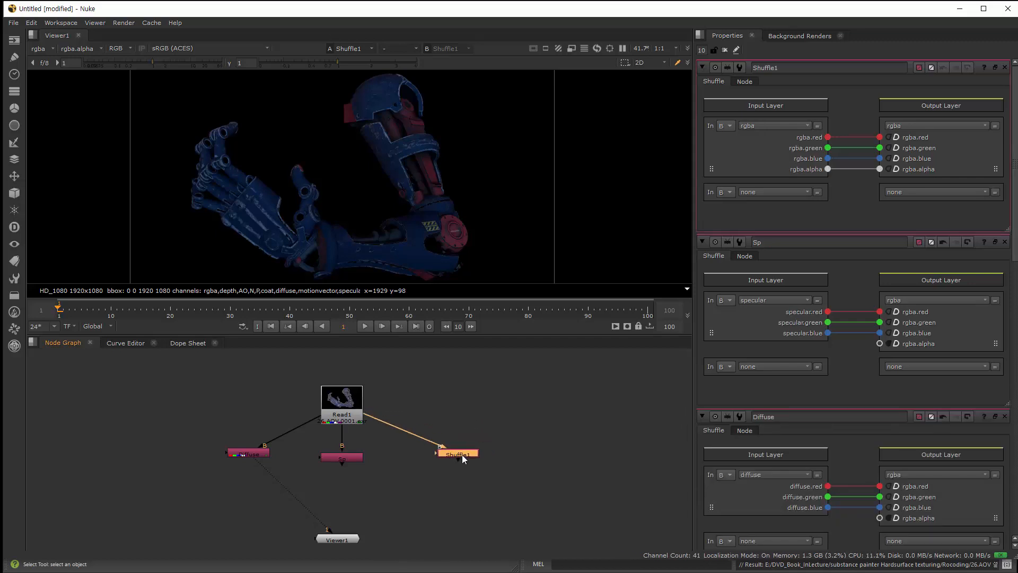
pyautogui.click(759, 125)
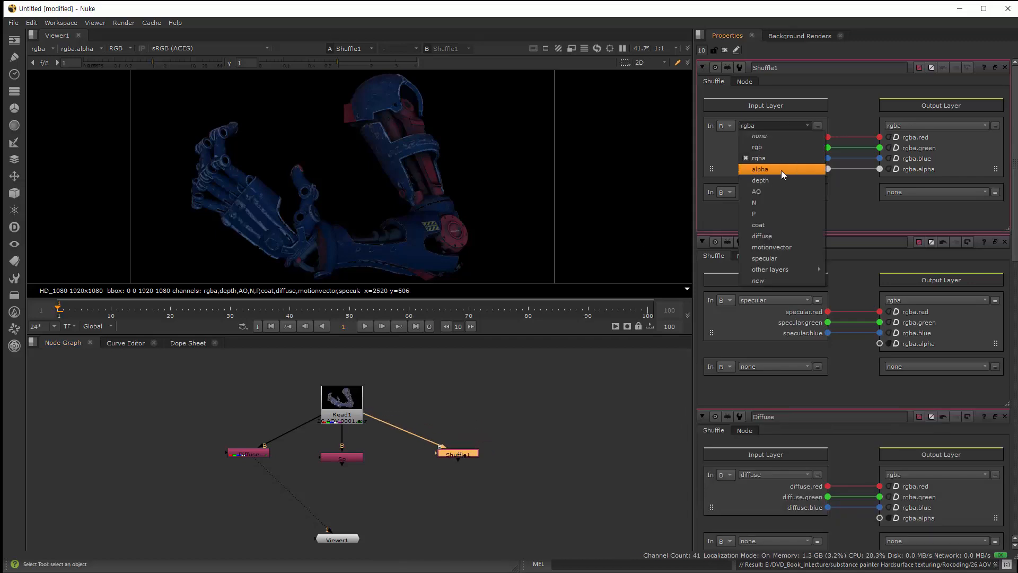
pyautogui.click(771, 224)
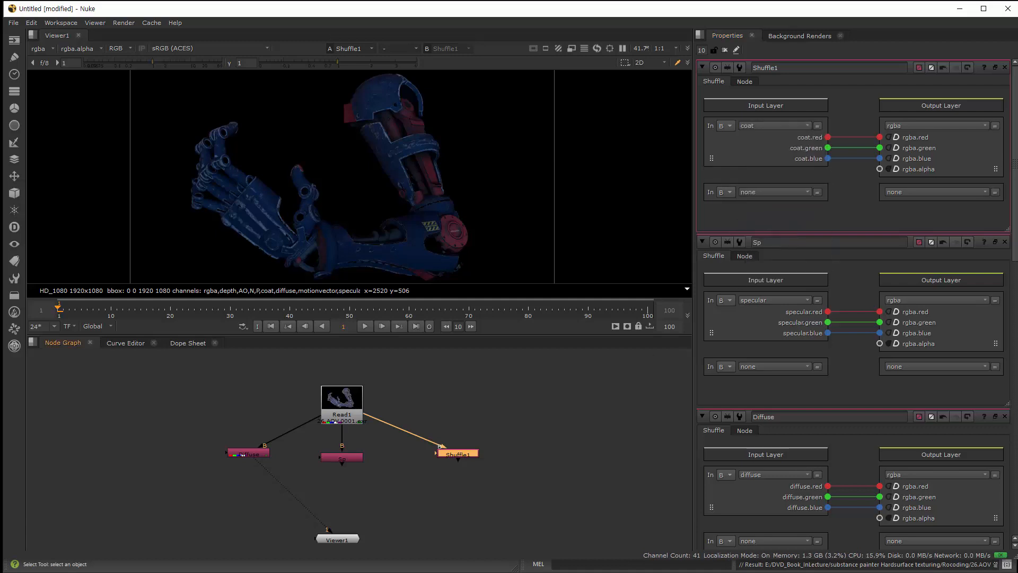
# Rename the coat Shuffle node as Coat.
pyautogui.moveTo(457, 454); pyautogui.dragTo(438, 457)
pyautogui.write('nCoat')
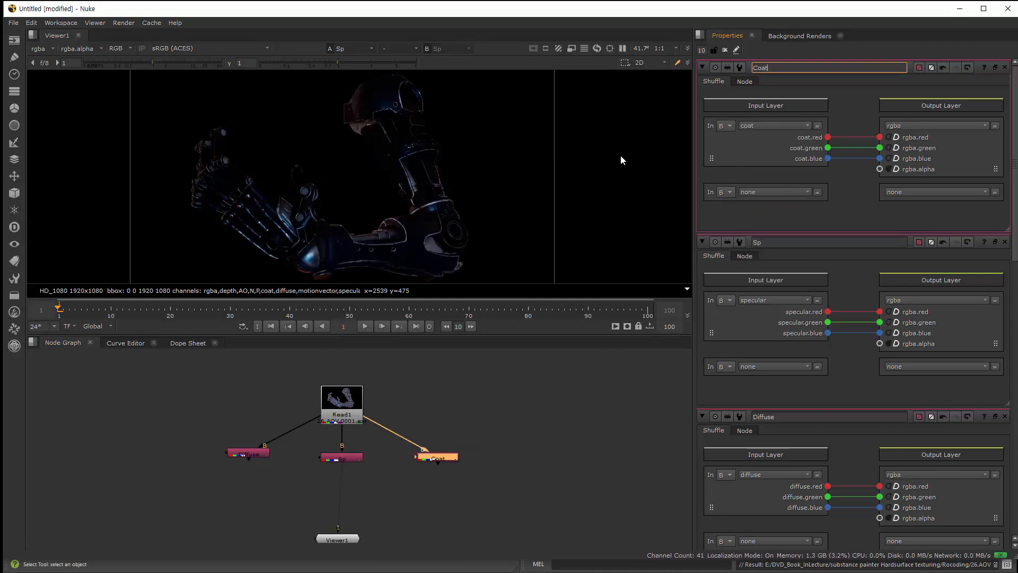
pyautogui.click(491, 463)
# Show the Coat node in the viewer and move it closer to Sp.
pyautogui.click(437, 457)
pyautogui.press('1')
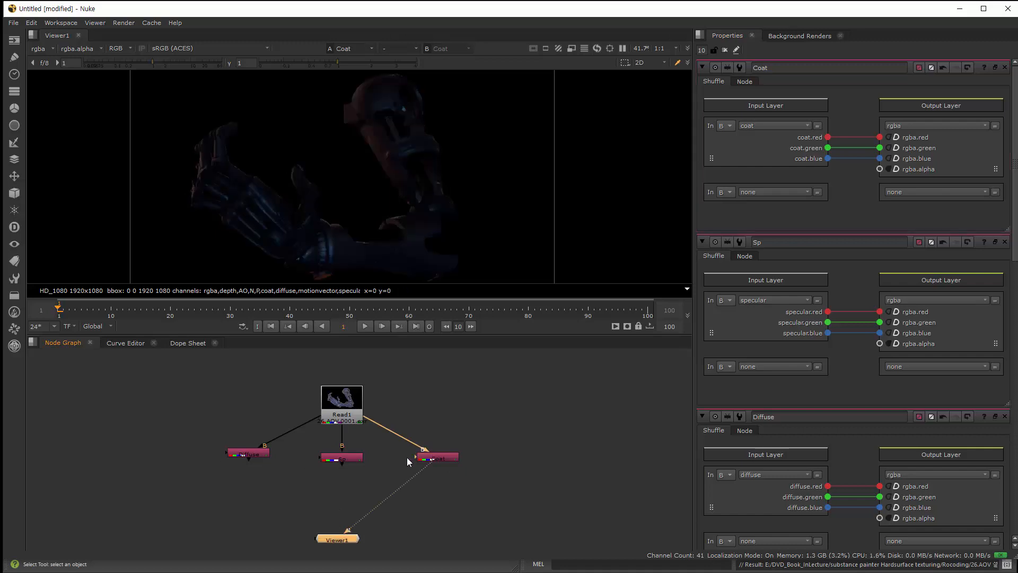
pyautogui.moveTo(424, 458); pyautogui.dragTo(402, 456)
# Merge Diffuse as input A with Sp as input B and show the Merge node in the viewer.
pyautogui.click(349, 458)
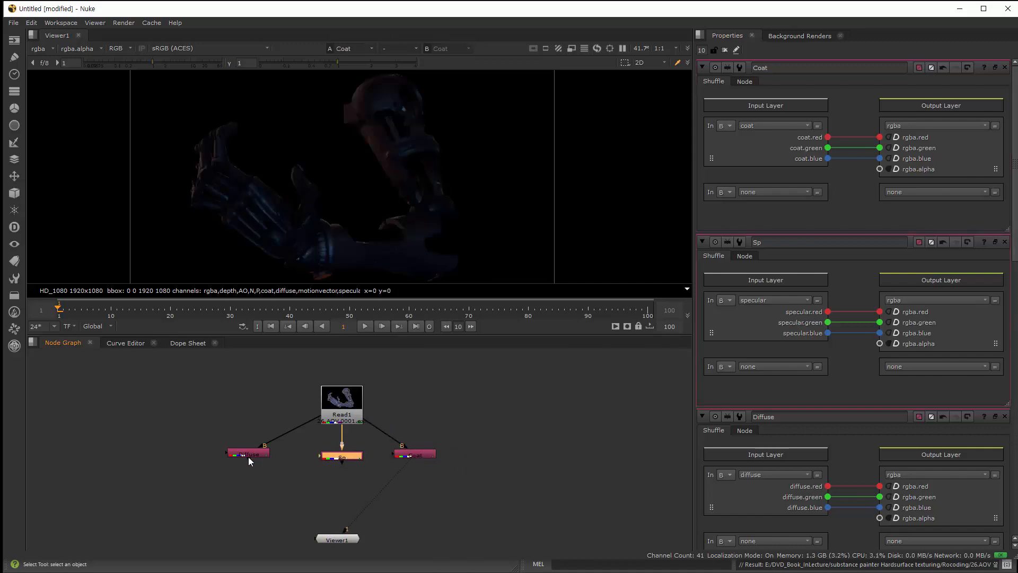
pyautogui.click(247, 454)
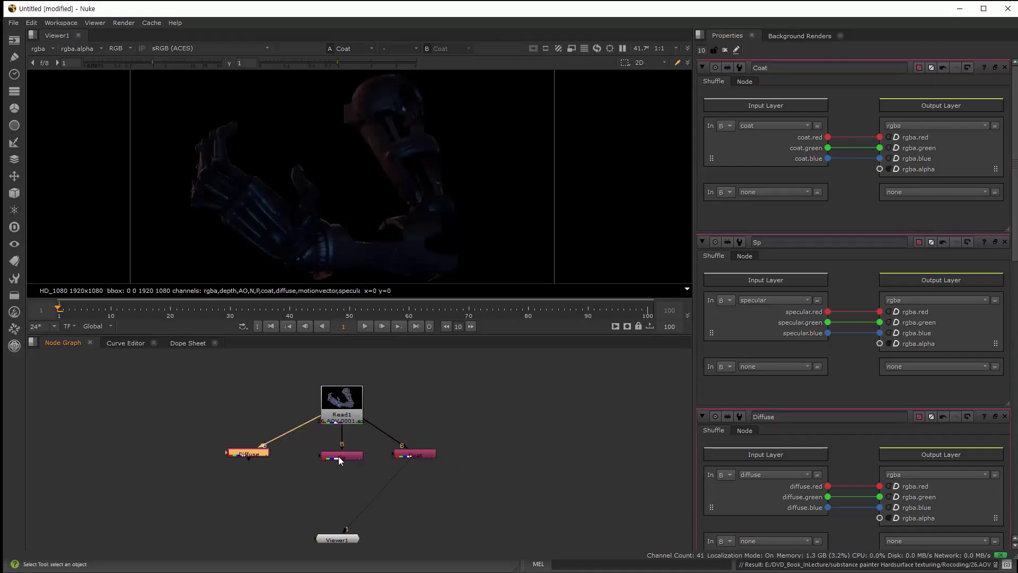
pyautogui.click(339, 458)
pyautogui.click(252, 456)
pyautogui.keyDown('shift'); pyautogui.click(354, 458); pyautogui.keyUp('shift')
pyautogui.press('m')
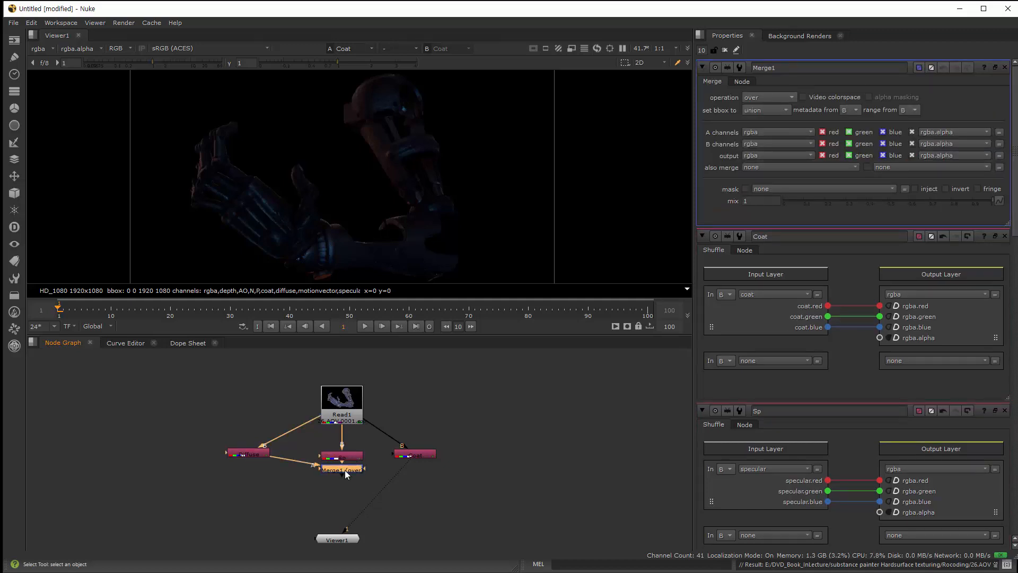
pyautogui.press('1')
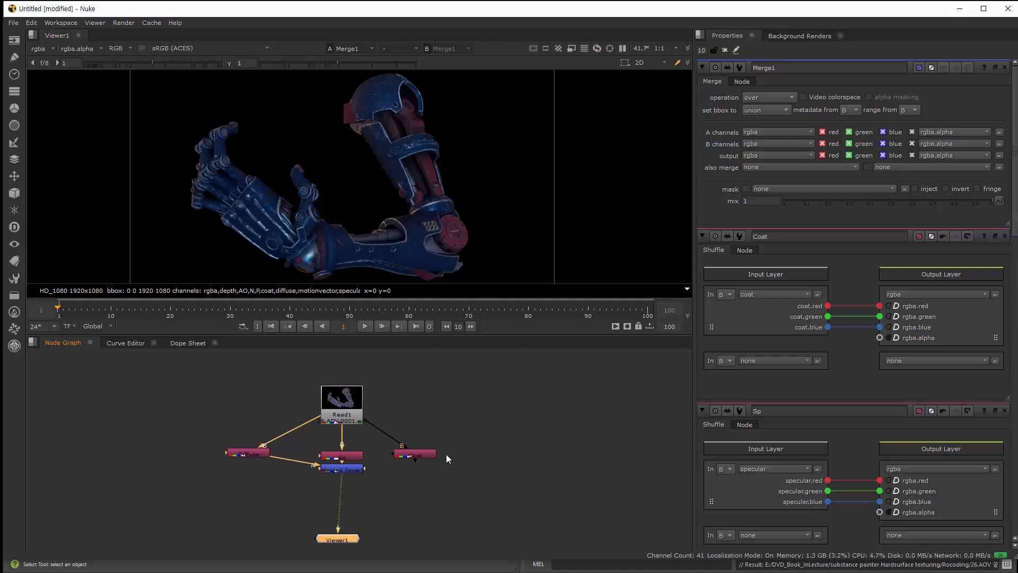
# Set the Diffuse and Sp Merge operation to screen and move the node slightly lower below Sp.
pyautogui.click(770, 98)
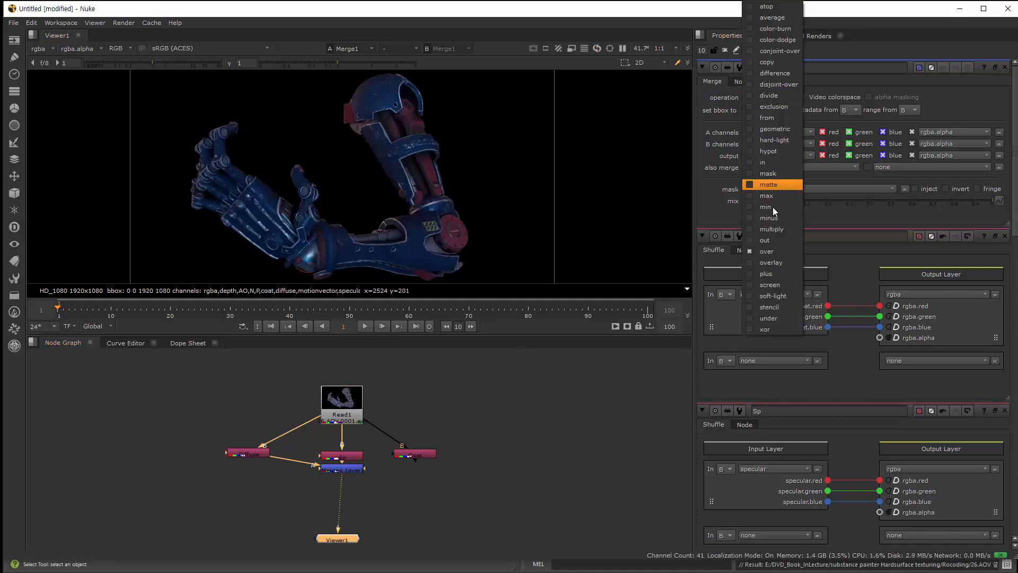
pyautogui.click(769, 284)
pyautogui.moveTo(338, 469); pyautogui.dragTo(344, 480)
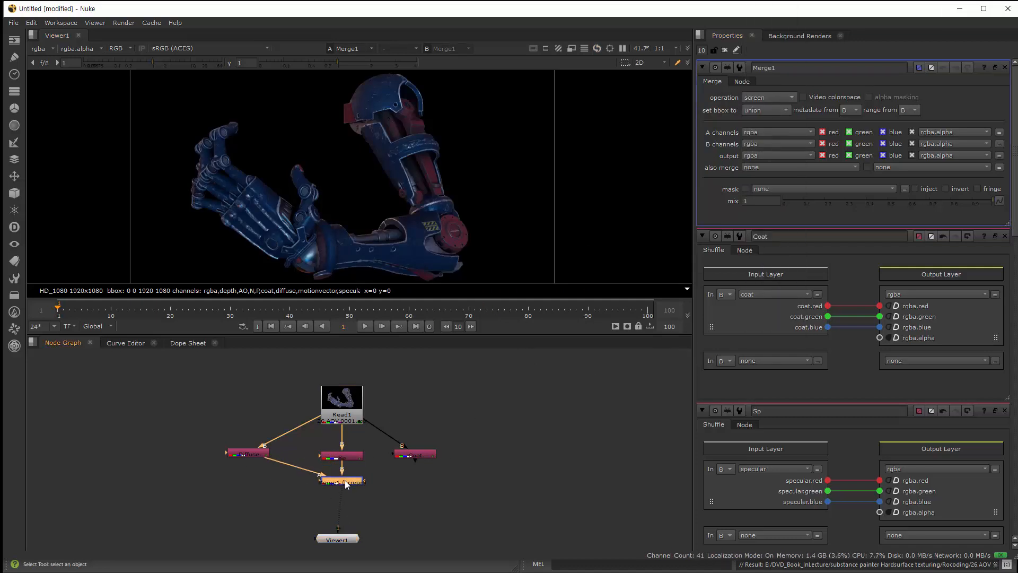
# Merge the screen Merge result with Coat as input B, using the plus operation.
pyautogui.keyDown('shift'); pyautogui.click(415, 454); pyautogui.keyUp('shift')
pyautogui.press('m')
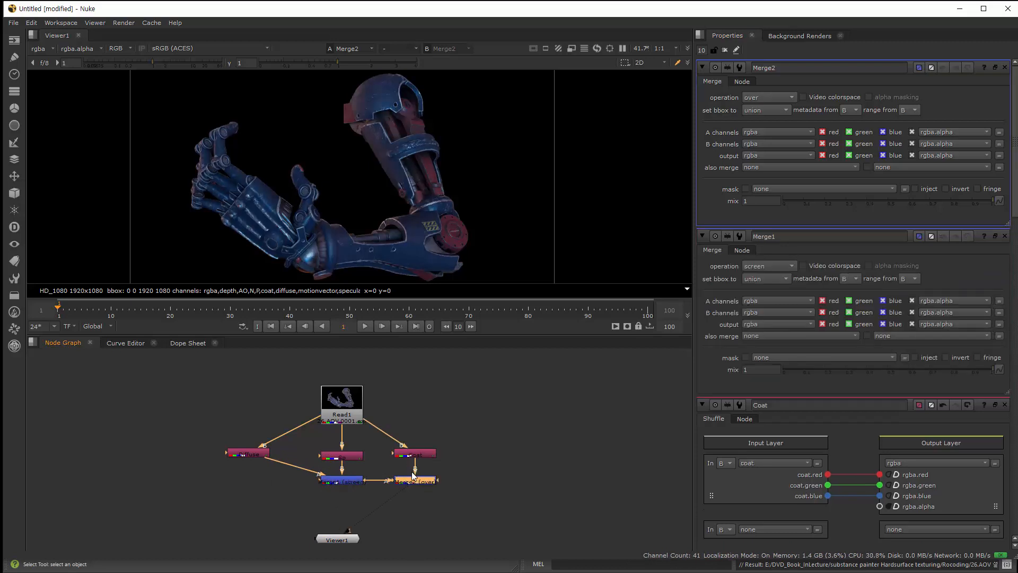
pyautogui.click(755, 100)
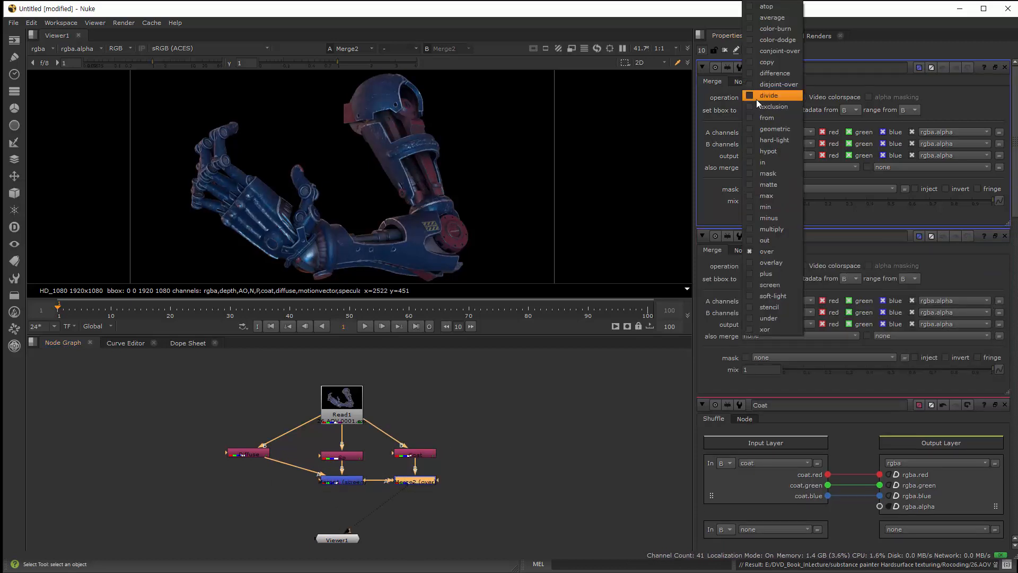
pyautogui.click(773, 274)
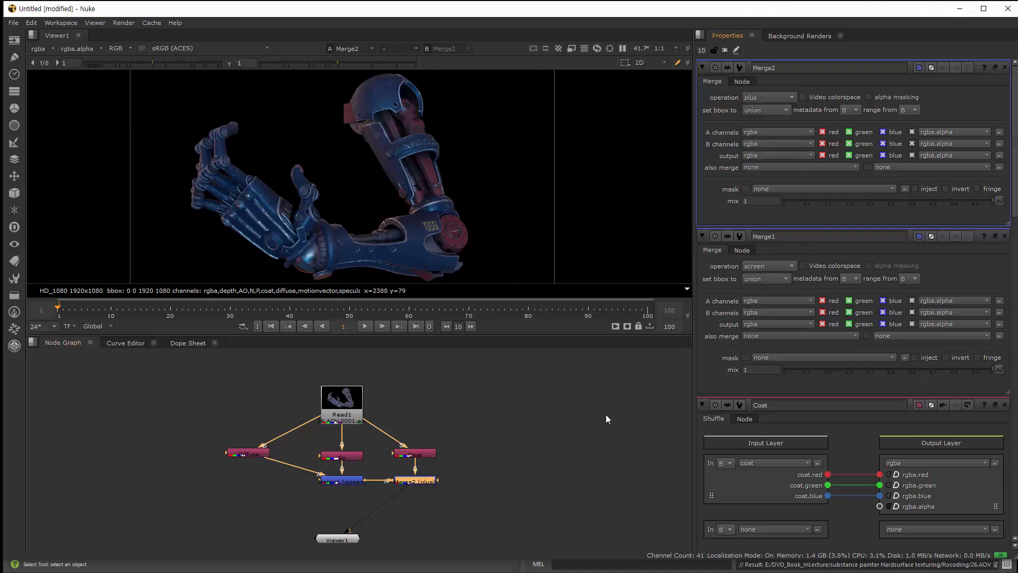
# Reposition Viewer1 under the plus Merge node and nudge Sp up closer to Read1.
pyautogui.click(347, 540)
pyautogui.moveTo(347, 539); pyautogui.dragTo(402, 540)
pyautogui.moveTo(342, 457); pyautogui.dragTo(342, 450)
# View Diffuse, Sp, Coat, the screen Merge and the plus Merge one after another to examine each compositing stage.
pyautogui.click(250, 454)
pyautogui.press('1')
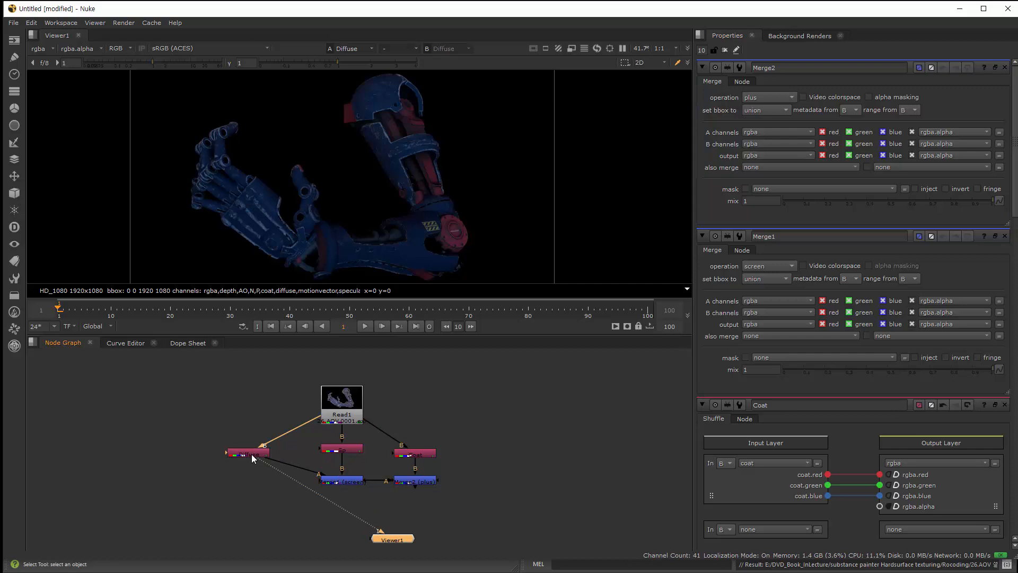
pyautogui.click(338, 452)
pyautogui.click(408, 454)
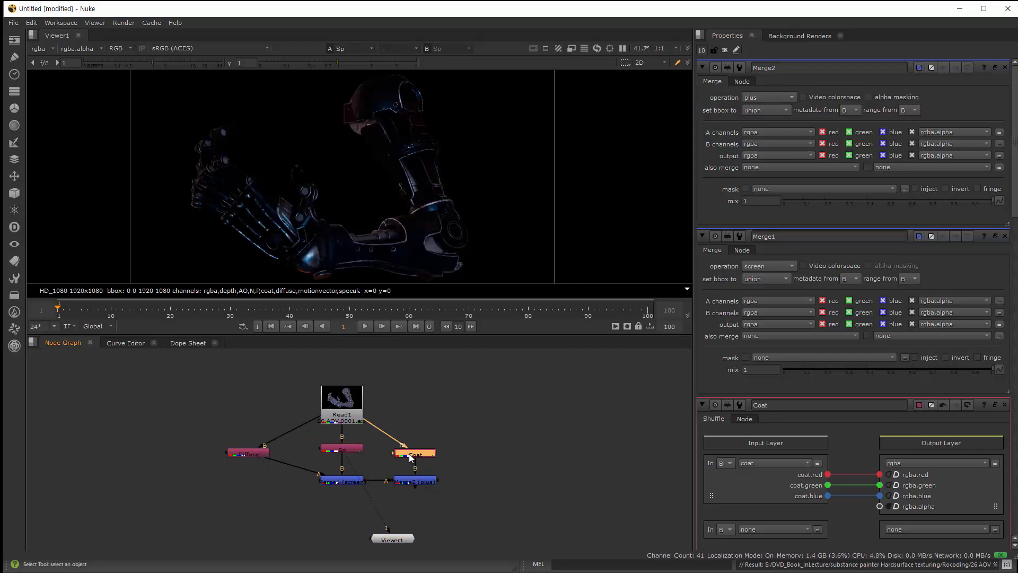
pyautogui.press('1')
pyautogui.click(340, 481)
pyautogui.press('1')
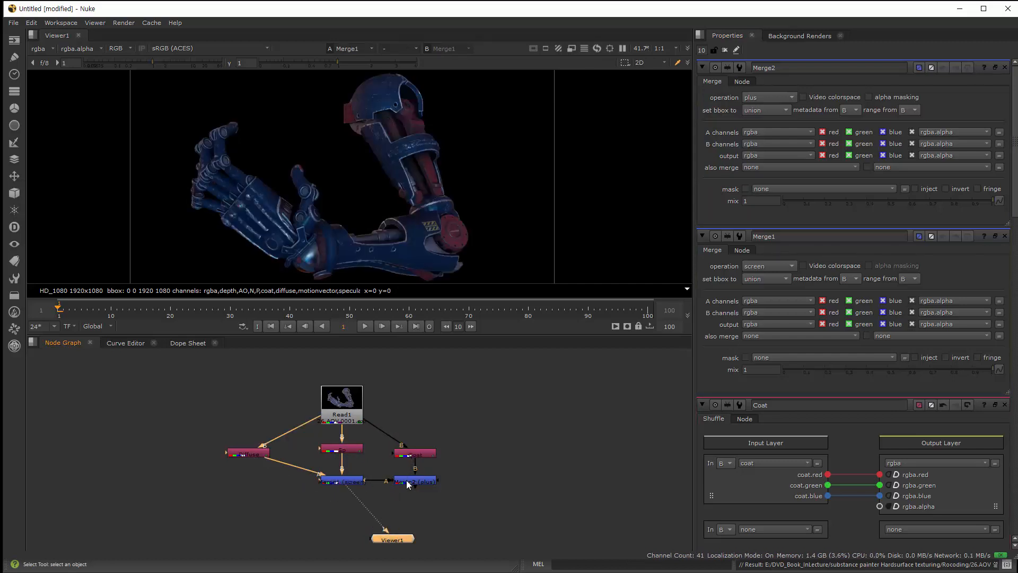
pyautogui.click(409, 482)
pyautogui.press('1')
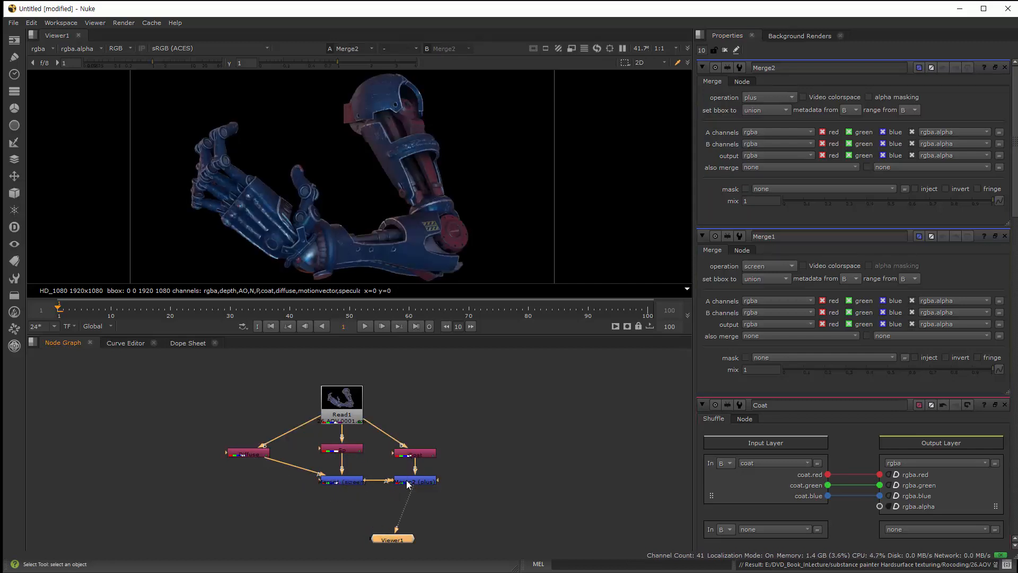
# Compare the original Read1 render with the plus Merge result by switching the viewer between them.
pyautogui.click(324, 404)
pyautogui.press('1')
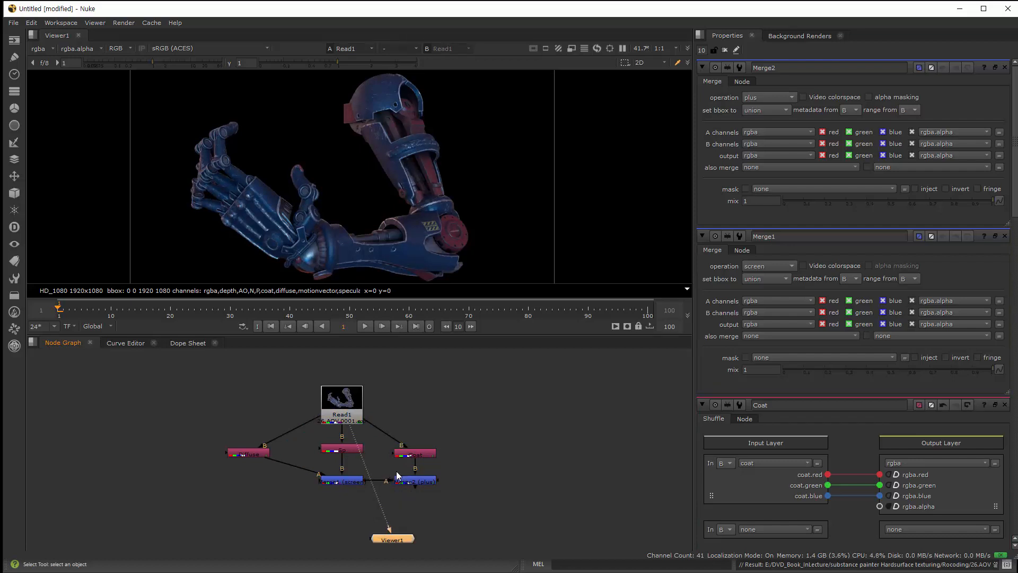
pyautogui.click(411, 481)
pyautogui.press('1')
pyautogui.click(346, 407)
pyautogui.press('1')
pyautogui.click(411, 482)
pyautogui.press('1')
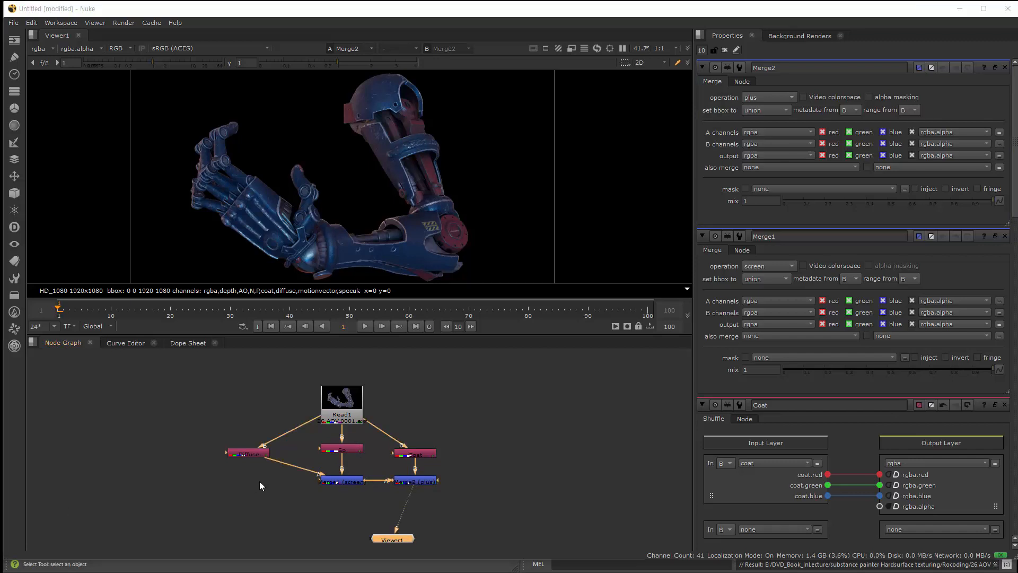
# Move both Merge nodes down to leave room below the Shuffle nodes.
pyautogui.moveTo(259, 481); pyautogui.dragTo(511, 470)
pyautogui.moveTo(513, 504); pyautogui.dragTo(333, 509)
pyautogui.click(230, 537)
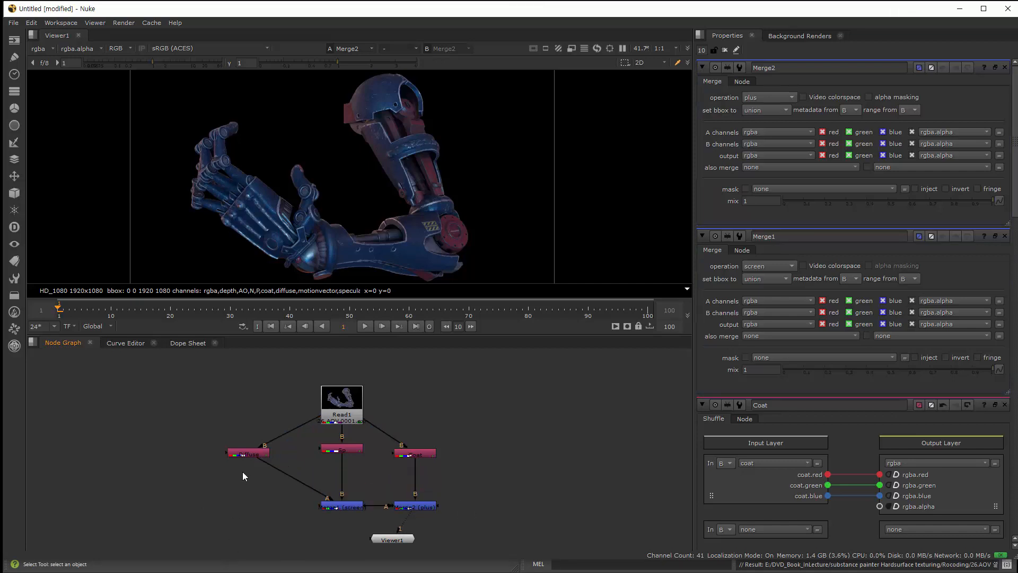
# Insert a Grade node after each of the Diffuse, Sp and Coat Shuffle nodes.
pyautogui.click(248, 453)
pyautogui.press('g')
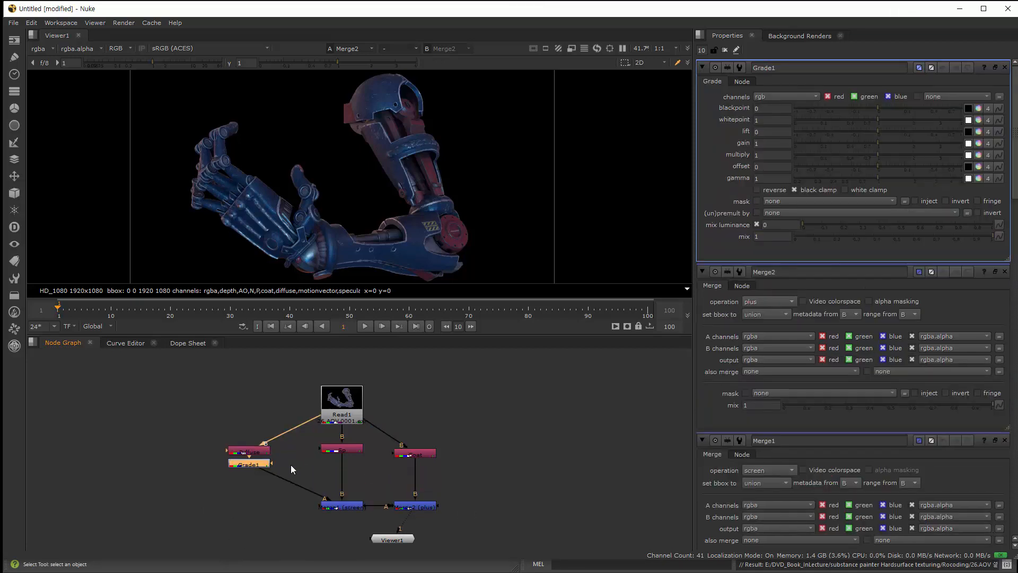
pyautogui.click(340, 449)
pyautogui.press('g')
pyautogui.click(417, 455)
pyautogui.press('g')
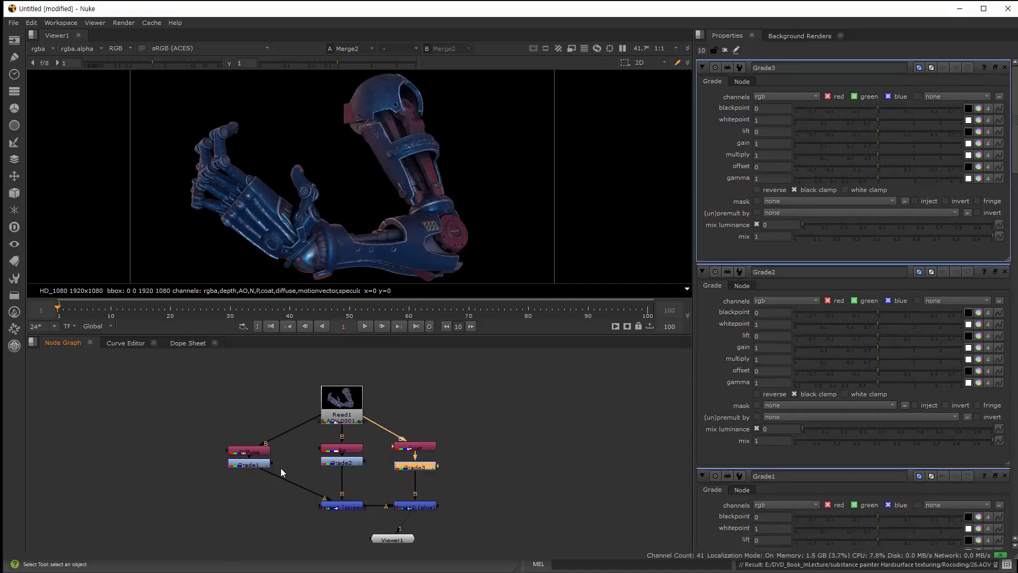
# Shift Viewer1 slightly to the right below the plus Merge node and open that Merge node's properties.
pyautogui.doubleClick(244, 464)
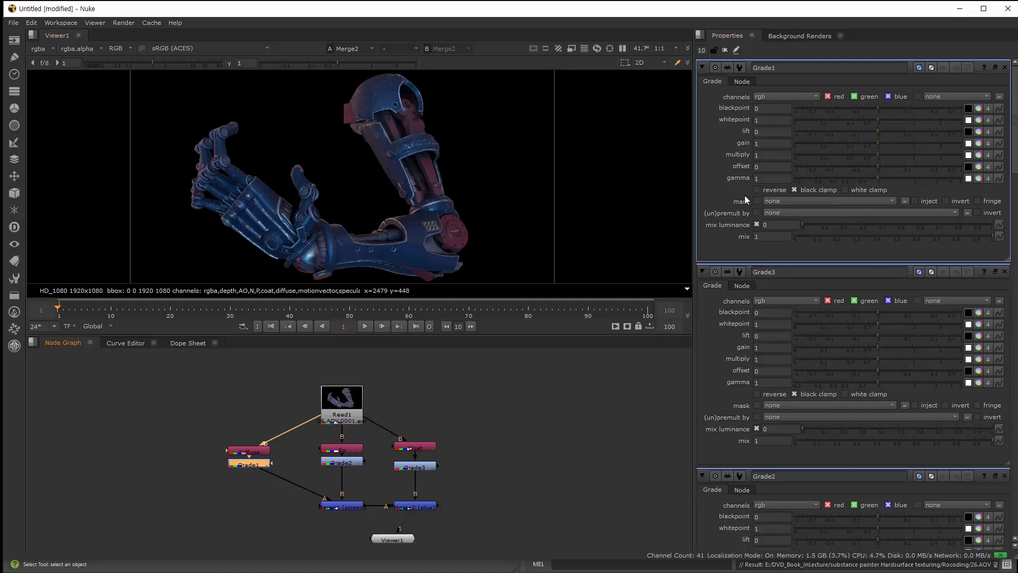
pyautogui.moveTo(403, 541); pyautogui.dragTo(431, 542)
pyautogui.click(415, 506)
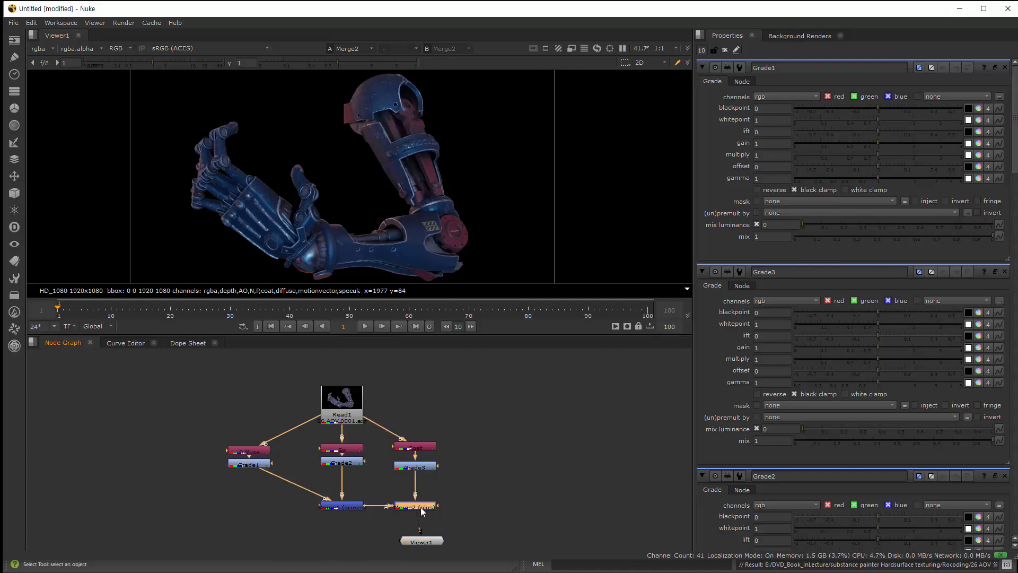
pyautogui.click(421, 542)
pyautogui.doubleClick(421, 507)
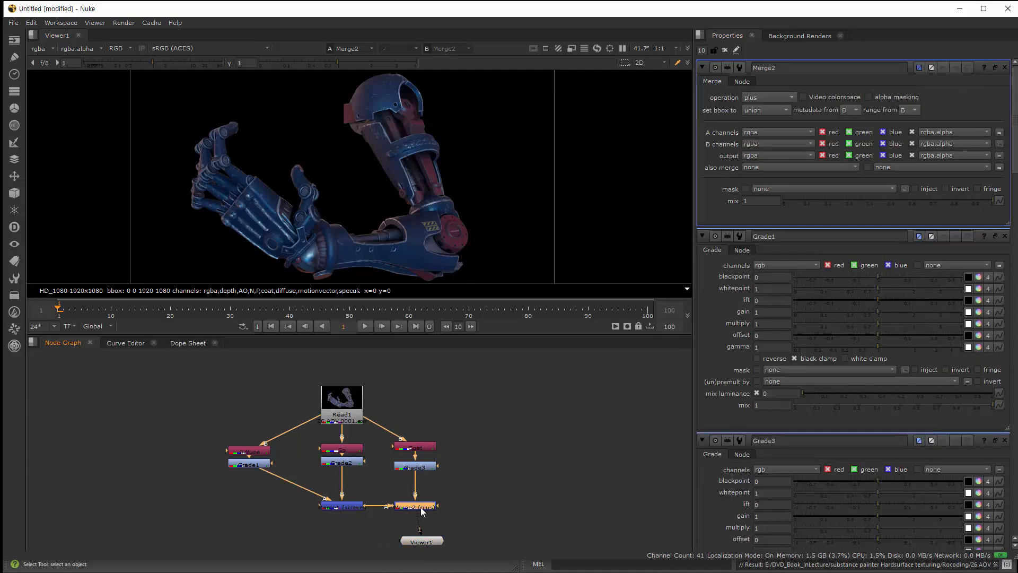
# Raise the Diffuse Grade node's gamma to 1.02 and tint it warm with red 1.17, green 1.02 and blue 0.87.
pyautogui.doubleClick(253, 463)
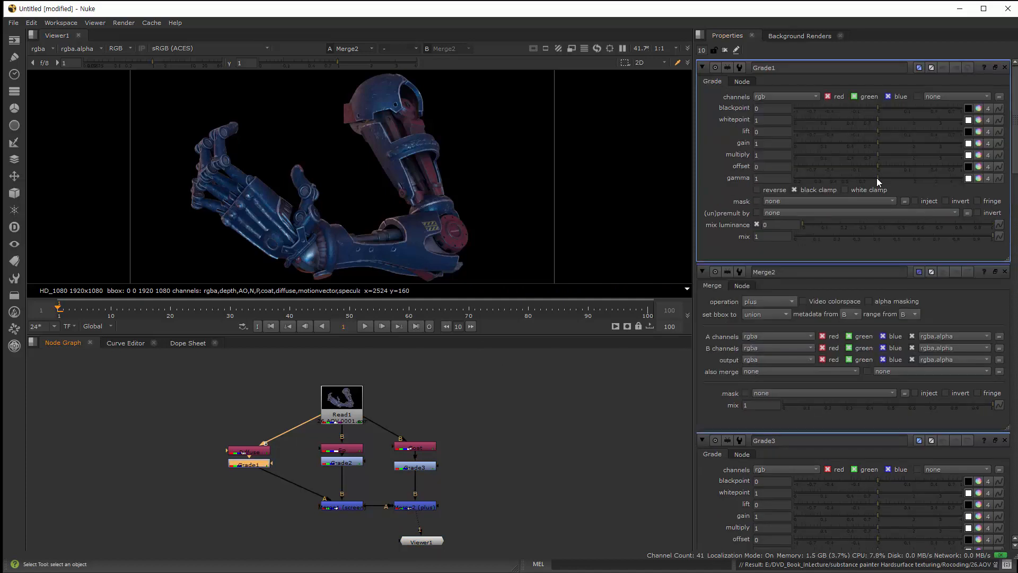
pyautogui.moveTo(877, 179)
pyautogui.mouseDown()
pyautogui.moveTo(863, 178)
pyautogui.moveTo(889, 179)
pyautogui.moveTo(879, 182)
pyautogui.mouseUp()
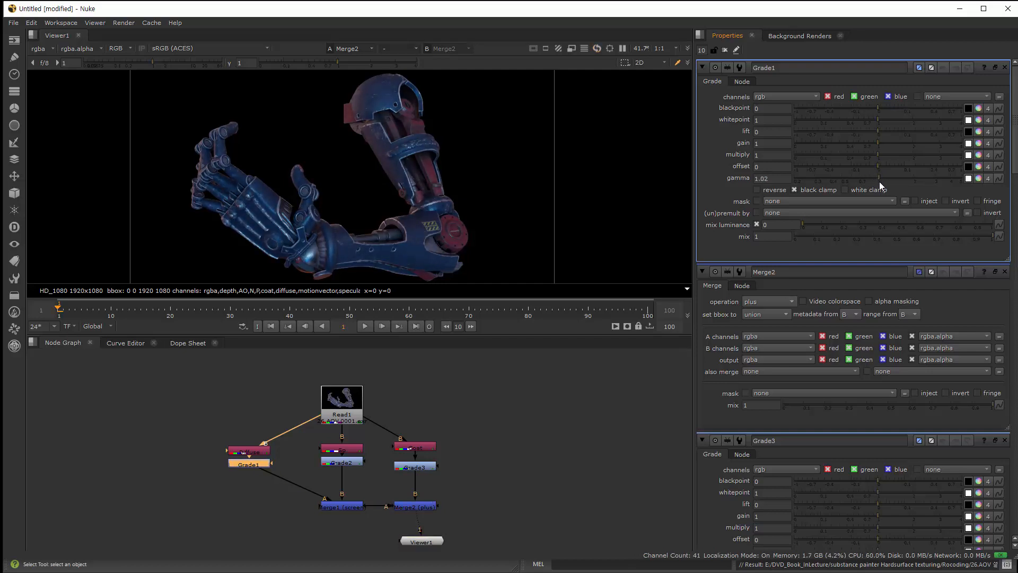
pyautogui.click(979, 180)
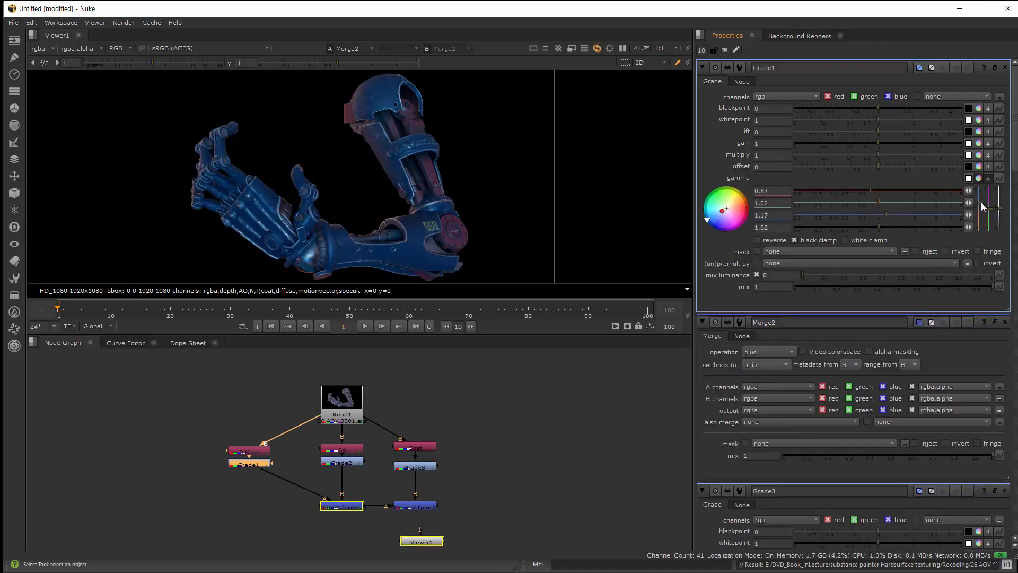
pyautogui.moveTo(981, 199); pyautogui.dragTo(981, 218)
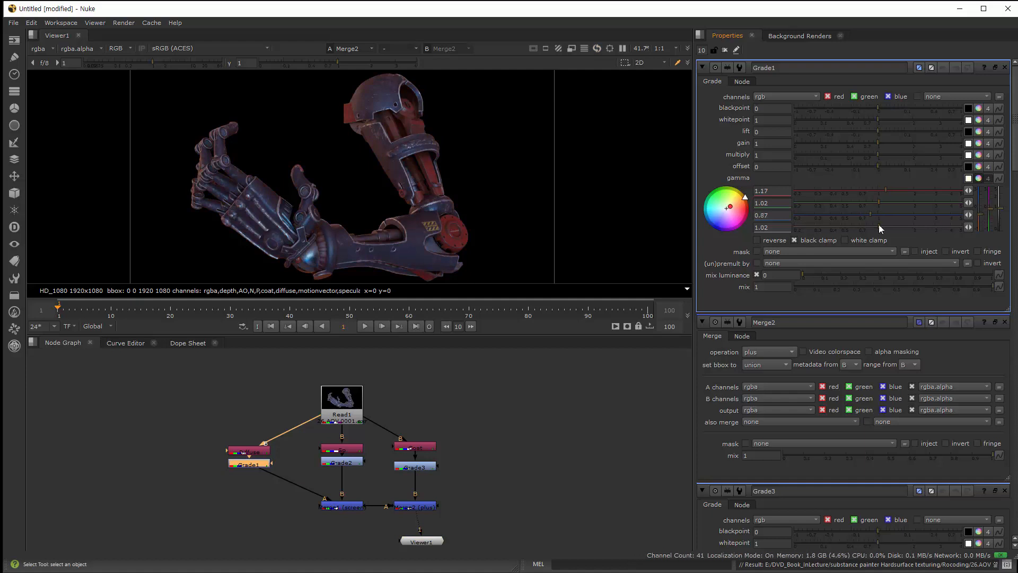
# With the Viewer on the plus Merge, set the Sp Grade node's gamma to 1.16, blackpoint to 0.005 and whitepoint to 0.2.
pyautogui.click(340, 463)
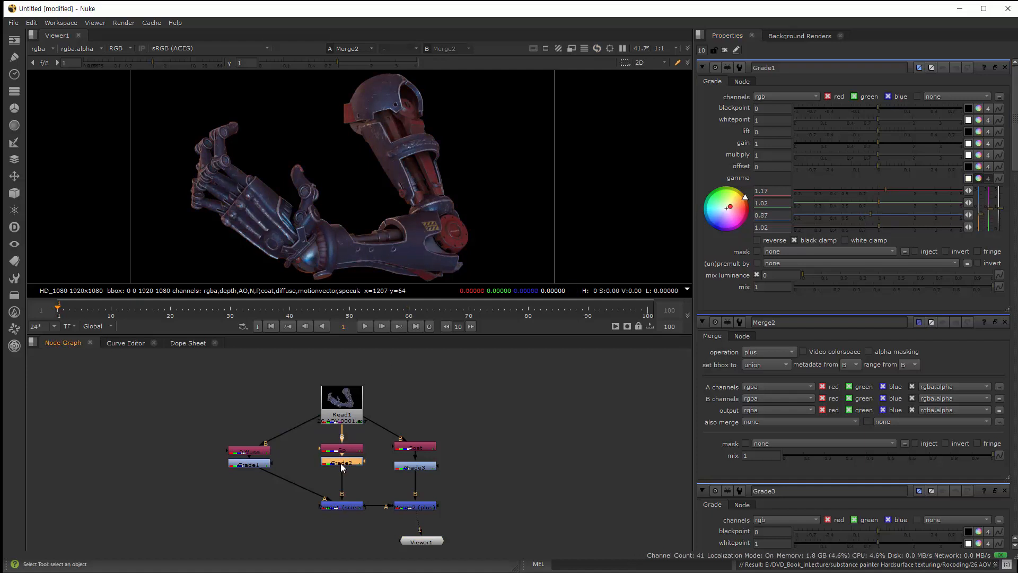
pyautogui.press('1')
pyautogui.press('Return')
pyautogui.click(427, 506)
pyautogui.press('Return')
pyautogui.press('1')
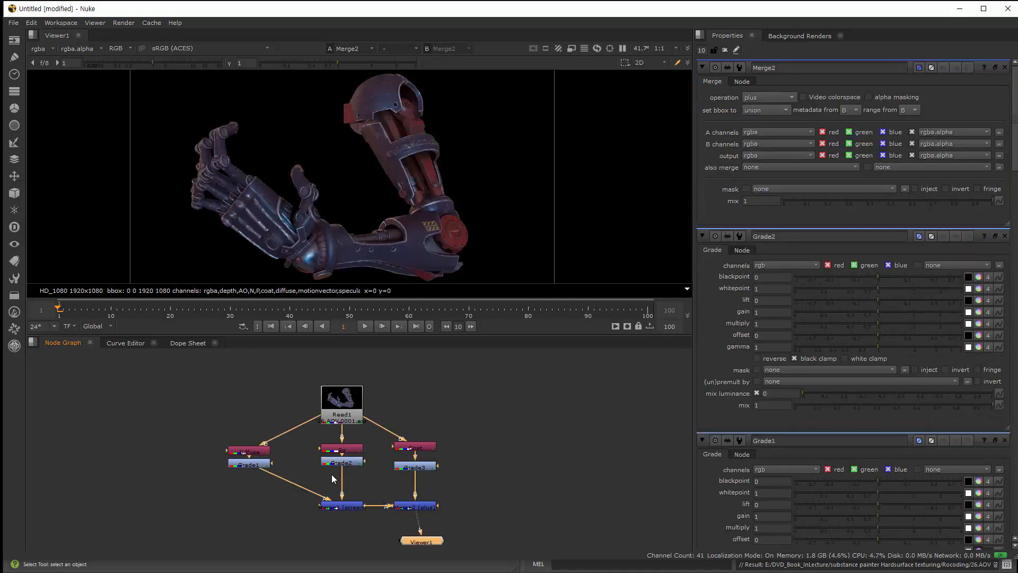
pyautogui.doubleClick(335, 464)
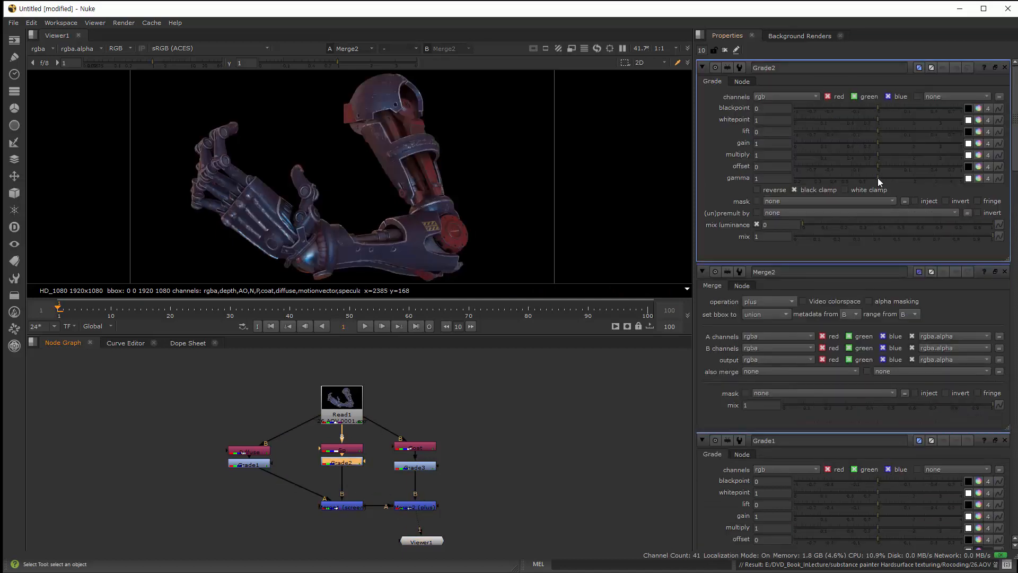
pyautogui.moveTo(877, 177)
pyautogui.mouseDown()
pyautogui.moveTo(886, 177)
pyautogui.moveTo(866, 179)
pyautogui.moveTo(897, 179)
pyautogui.moveTo(886, 180)
pyautogui.mouseUp()
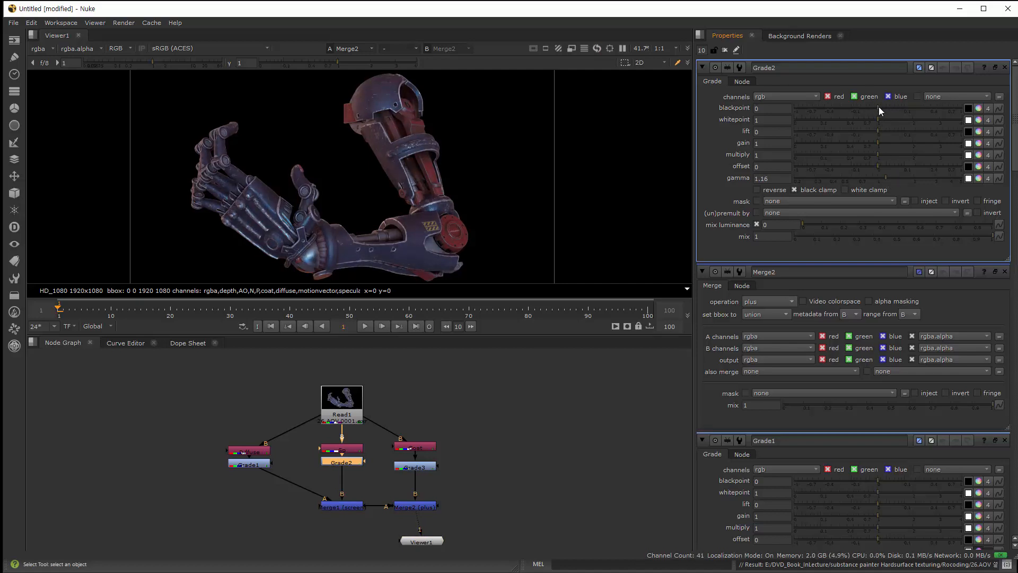
pyautogui.moveTo(879, 107); pyautogui.dragTo(830, 122)
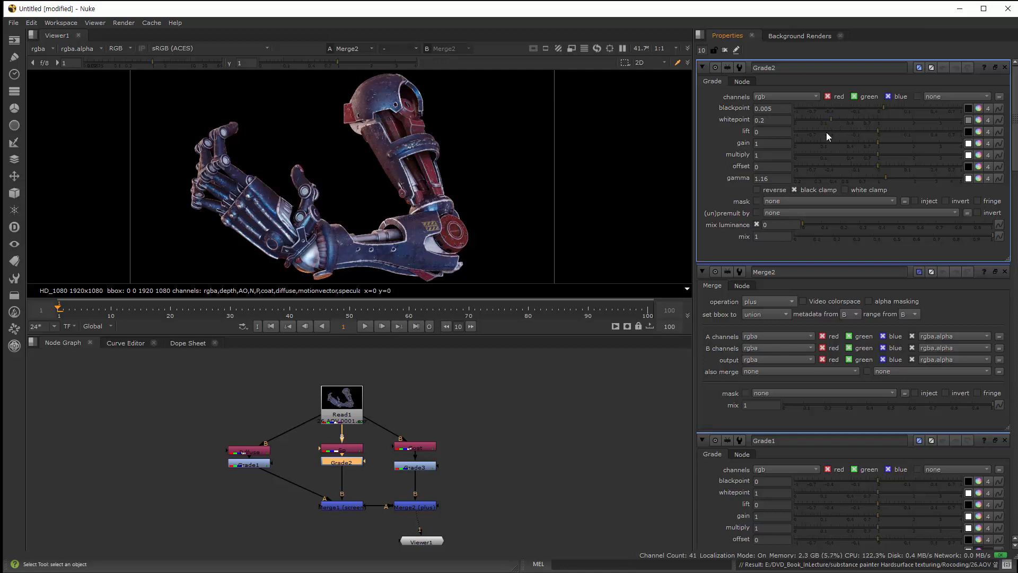
# Check the Coat Grade's output against the plus Merge, and set that Grade's gamma to 0.9, blackpoint to 0.008 and whitepoint to 0.76.
pyautogui.click(411, 467)
pyautogui.press('1')
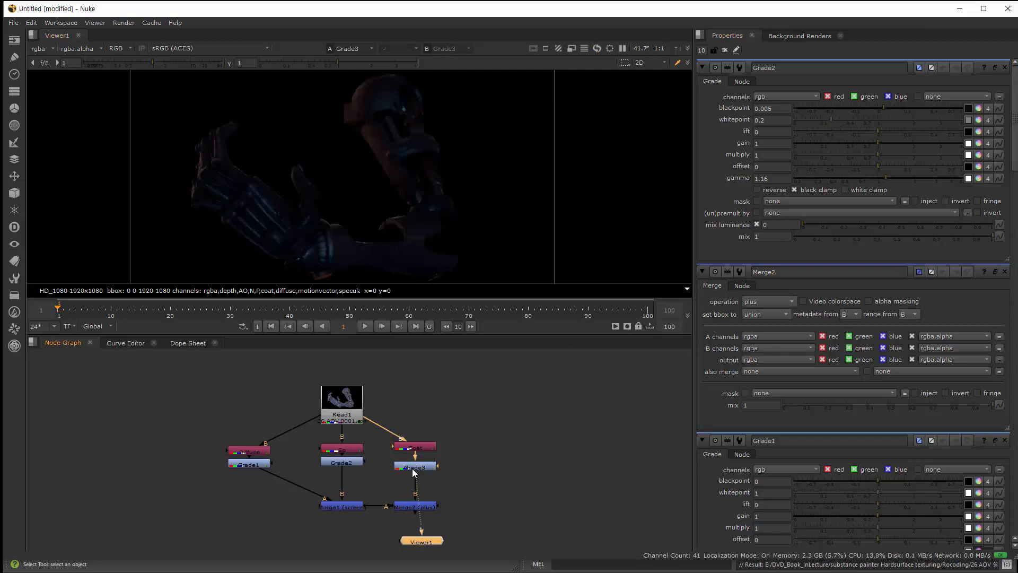
pyautogui.click(335, 464)
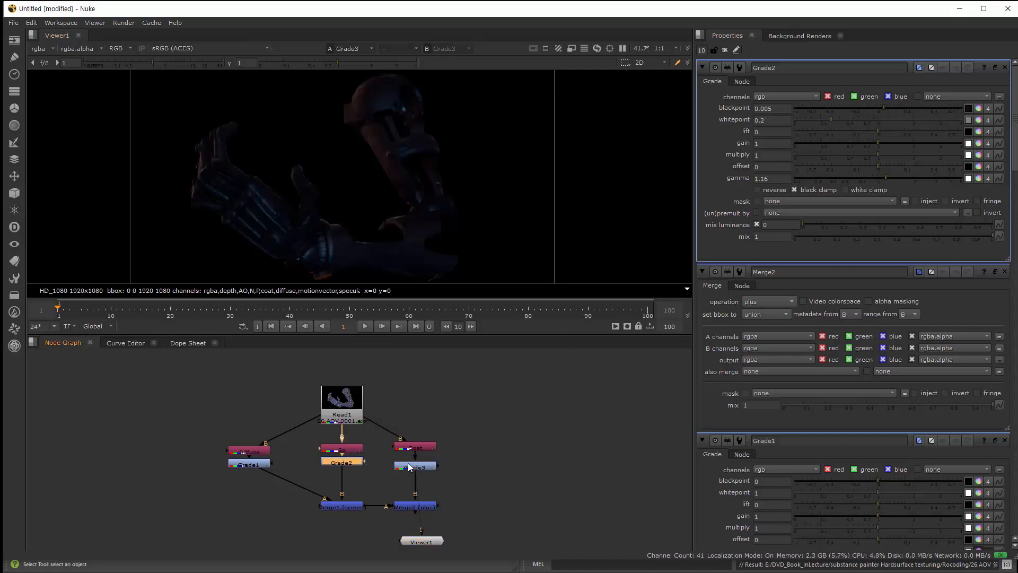
pyautogui.click(415, 466)
pyautogui.doubleClick(414, 506)
pyautogui.press('1')
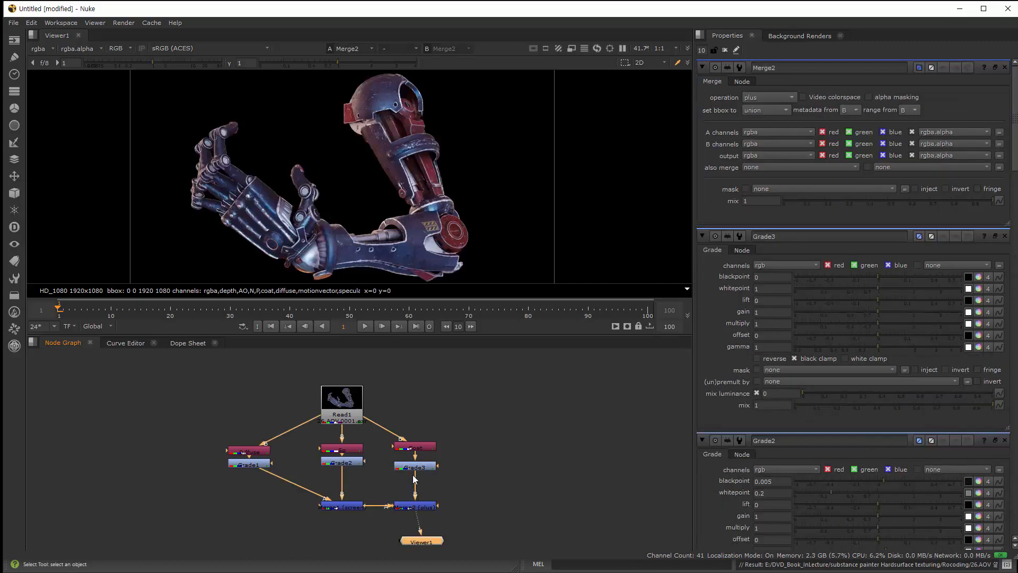
pyautogui.doubleClick(416, 468)
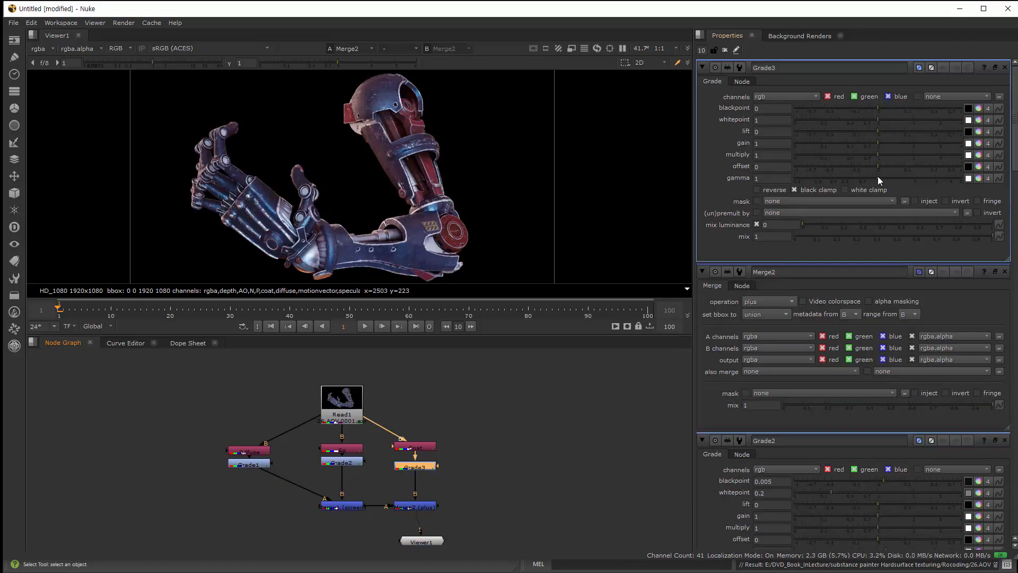
pyautogui.moveTo(878, 180)
pyautogui.mouseDown()
pyautogui.moveTo(895, 177)
pyautogui.moveTo(870, 179)
pyautogui.mouseUp()
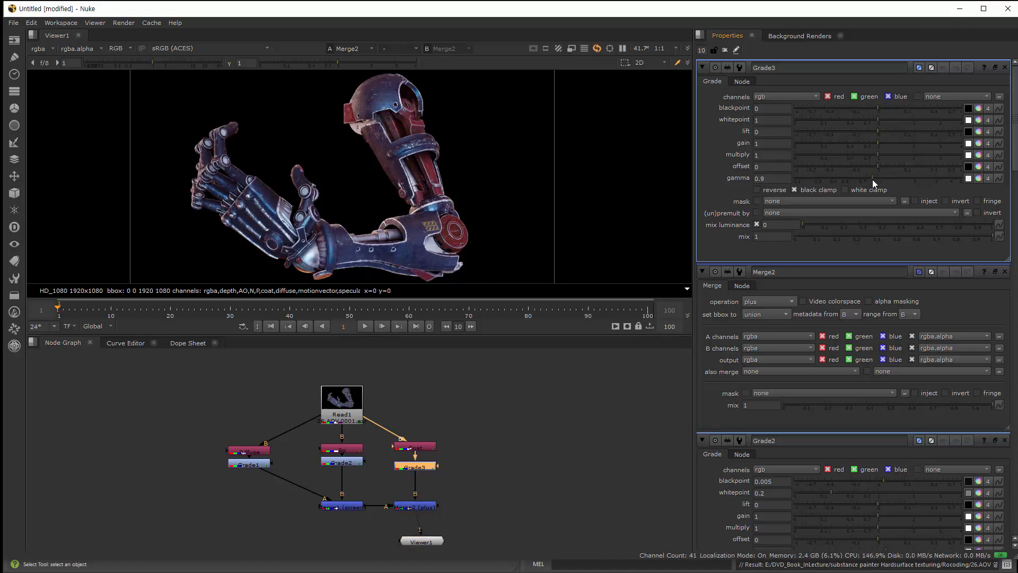
pyautogui.moveTo(879, 108)
pyautogui.mouseDown()
pyautogui.moveTo(889, 107)
pyautogui.moveTo(851, 123)
pyautogui.moveTo(876, 110)
pyautogui.mouseUp()
pyautogui.click(864, 120)
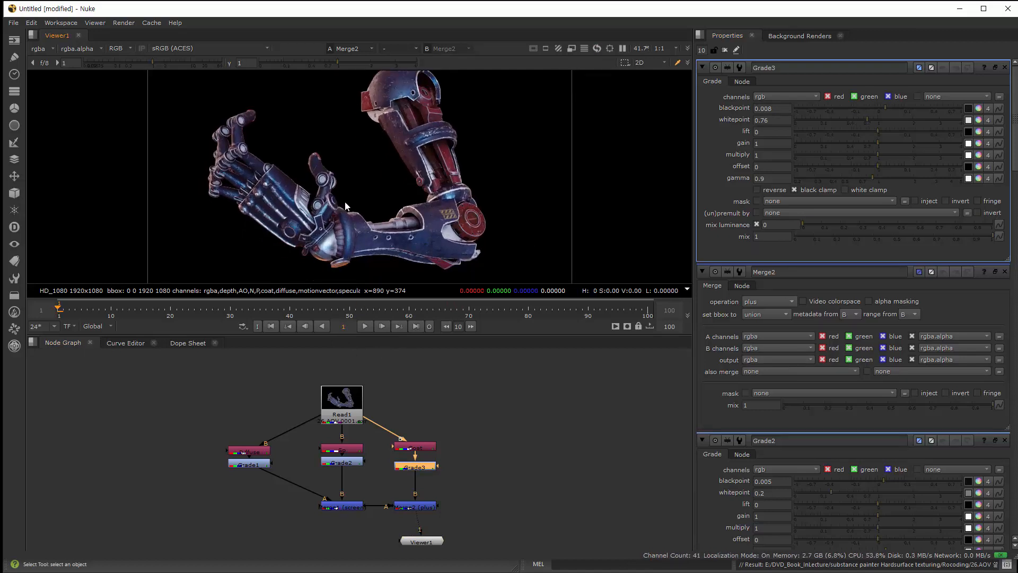
# Compare the original Read1 render with the graded plus Merge result by alternating the Viewer between them, ending on the Merge.
pyautogui.click(346, 416)
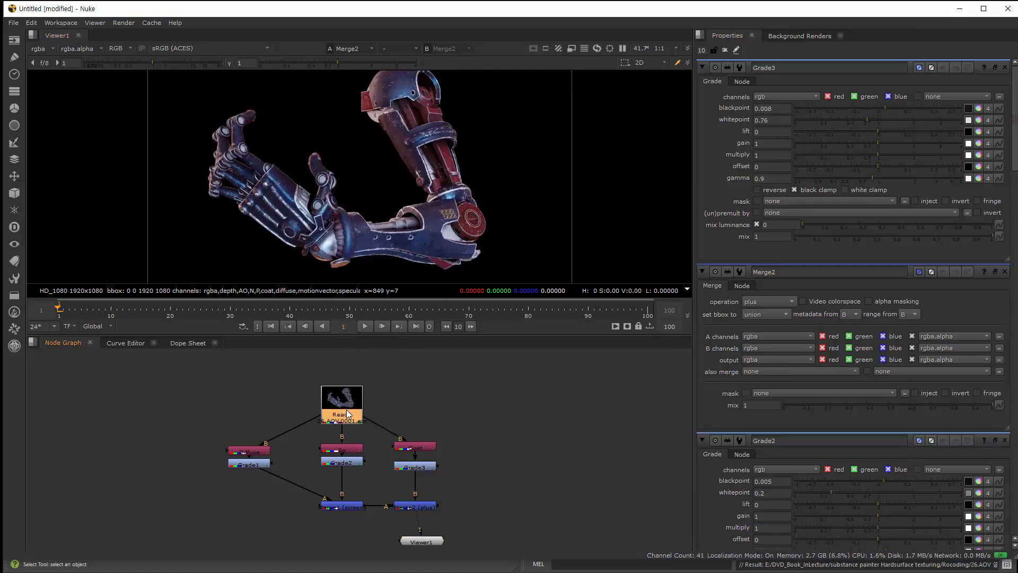
pyautogui.press('1')
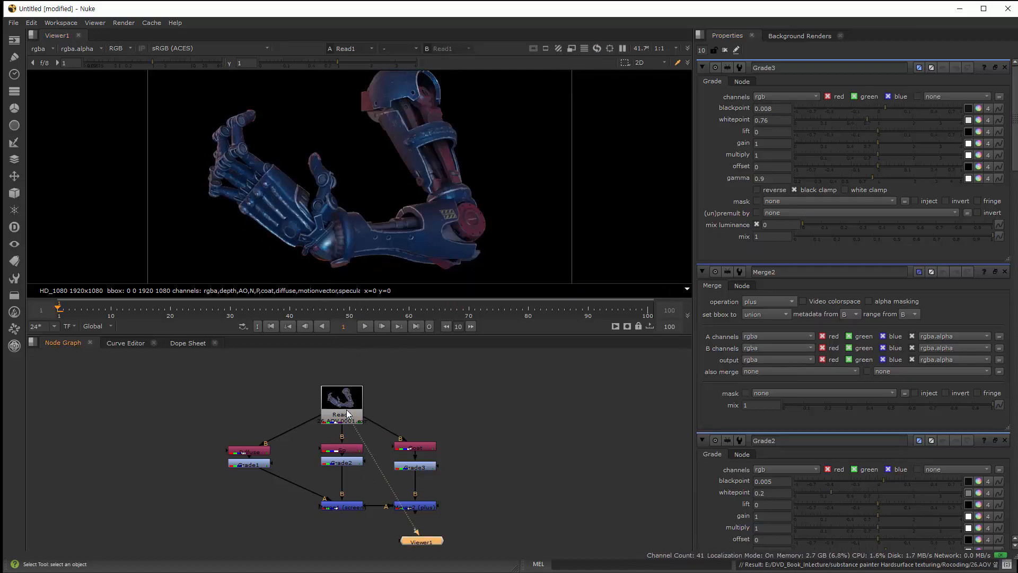
pyautogui.click(409, 507)
pyautogui.press('1')
pyautogui.scroll(-1, 362, 230)
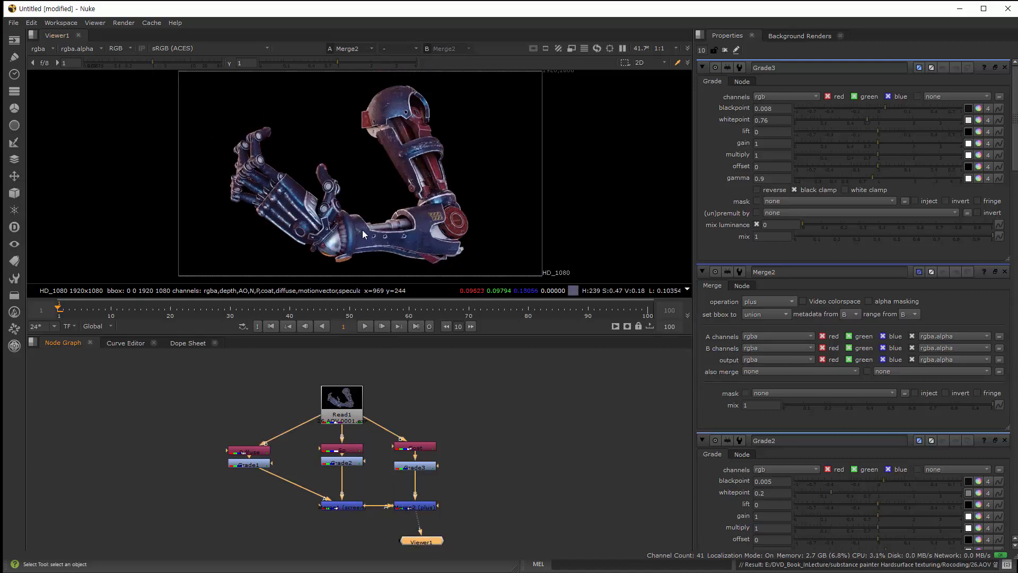
pyautogui.click(344, 405)
pyautogui.press('1')
pyautogui.click(420, 506)
pyautogui.press('1')
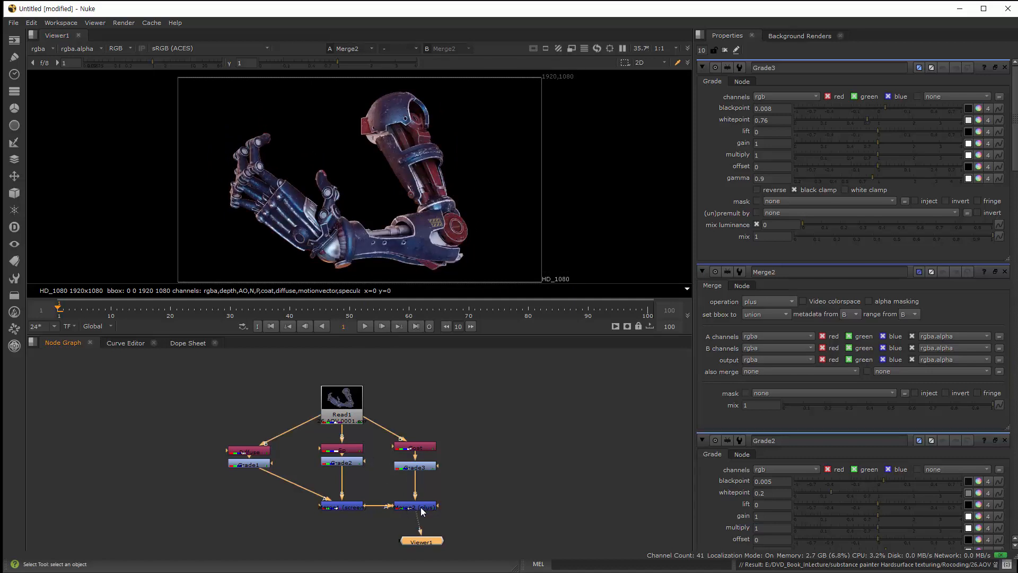
pyautogui.click(341, 403)
pyautogui.press('1')
pyautogui.click(419, 506)
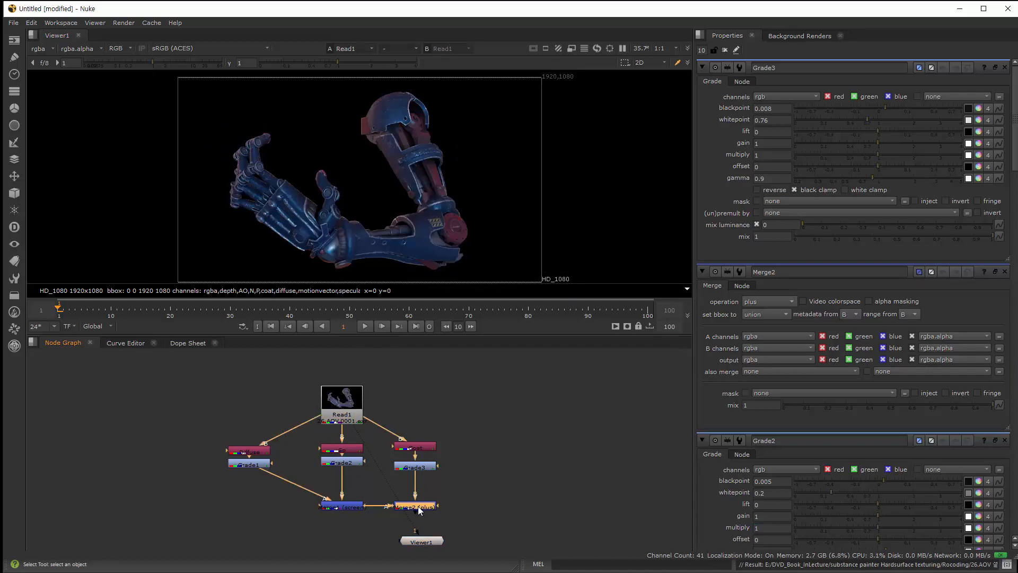
pyautogui.press('1')
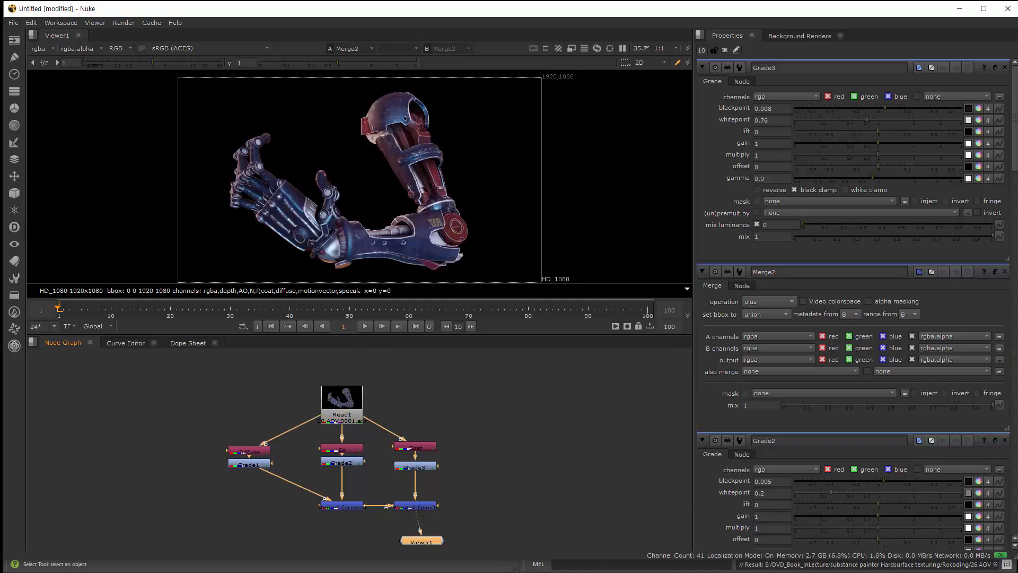